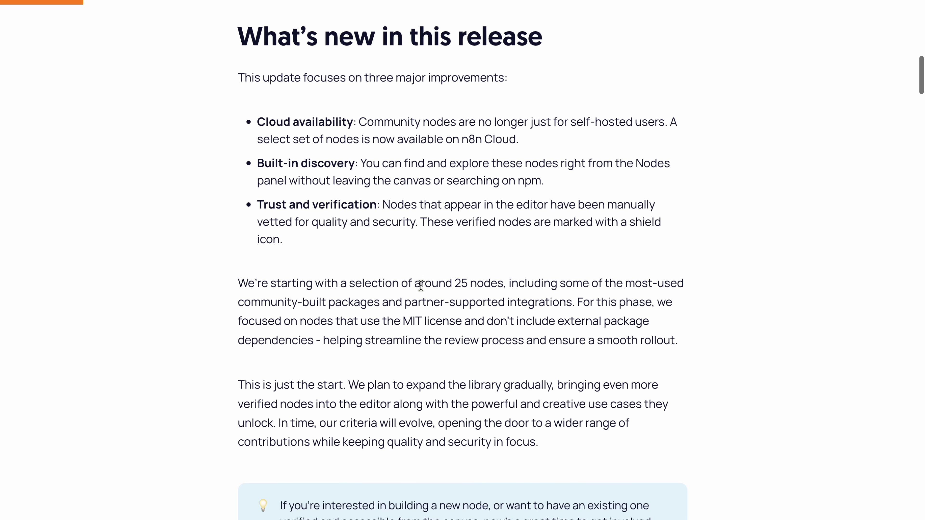
# - Read the community nodes release post from the list of new features through the section on partner nodes
pyautogui.moveTo(421, 285); pyautogui.dragTo(505, 288)
pyautogui.click(502, 304)
pyautogui.scroll(-3, 502, 304)
pyautogui.scroll(-12, 502, 304)
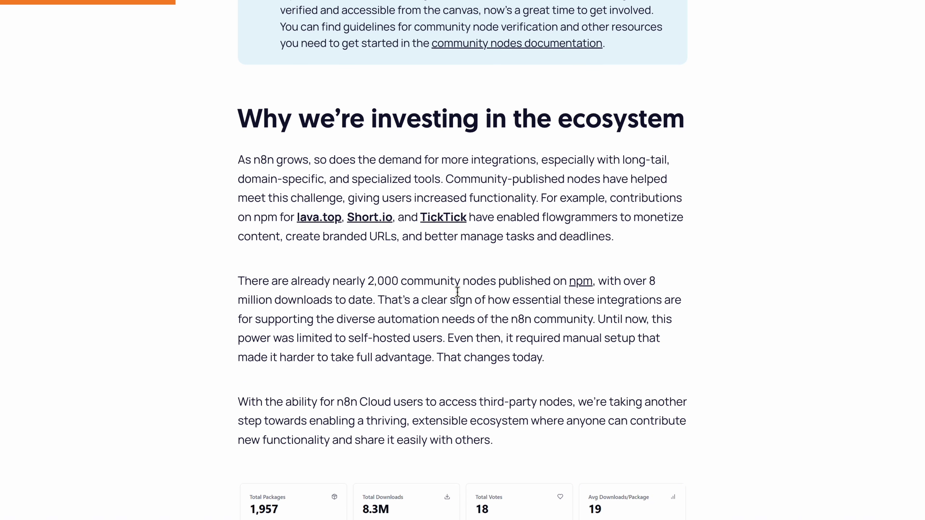
pyautogui.scroll(-2, 457, 293)
pyautogui.scroll(-8, 405, 330)
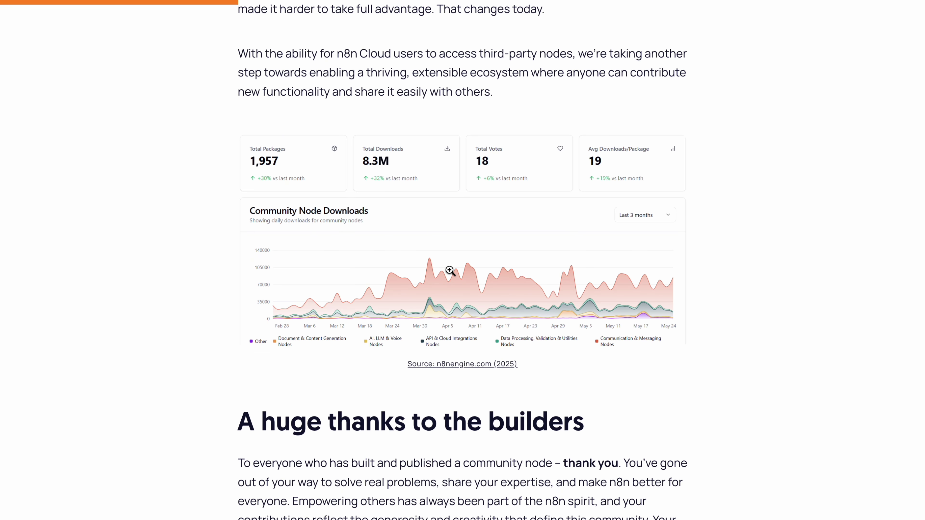
pyautogui.scroll(-15, 450, 271)
pyautogui.scroll(1, 475, 363)
pyautogui.scroll(-1, 454, 365)
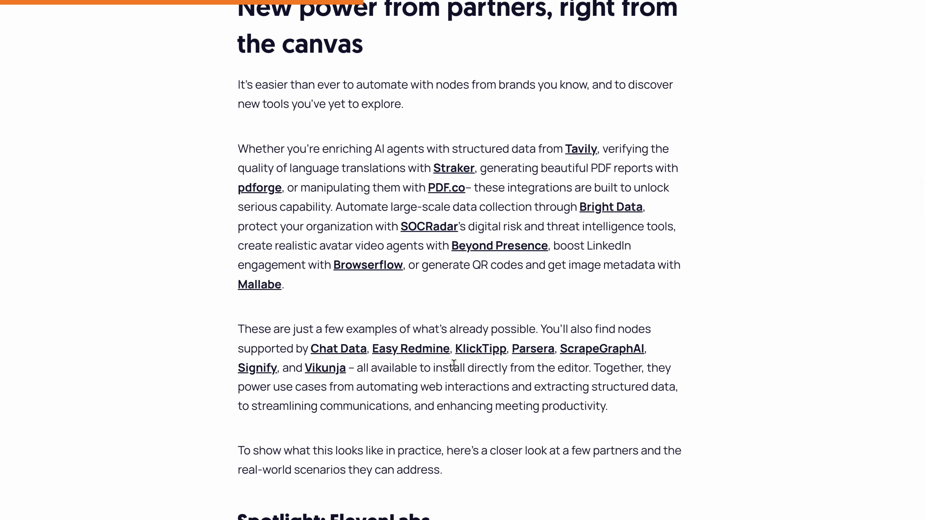
pyautogui.scroll(1, 453, 366)
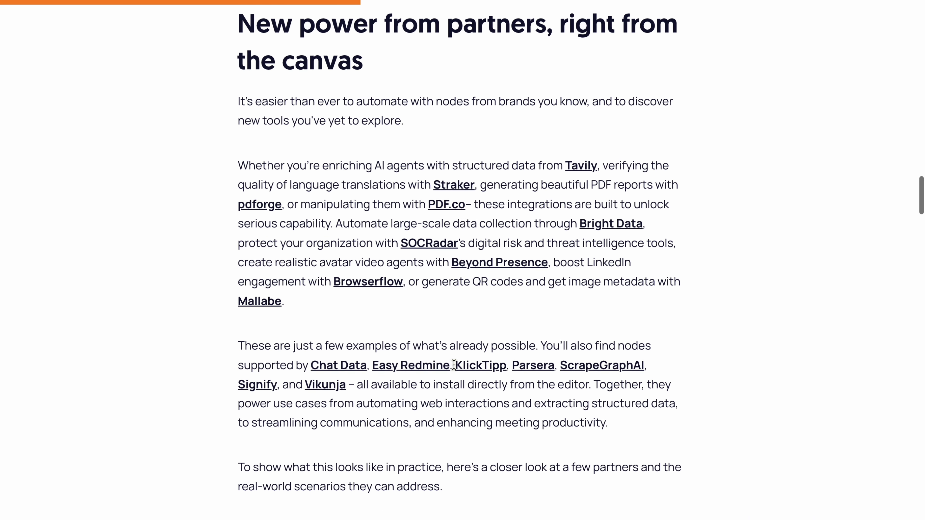
pyautogui.scroll(-5, 454, 364)
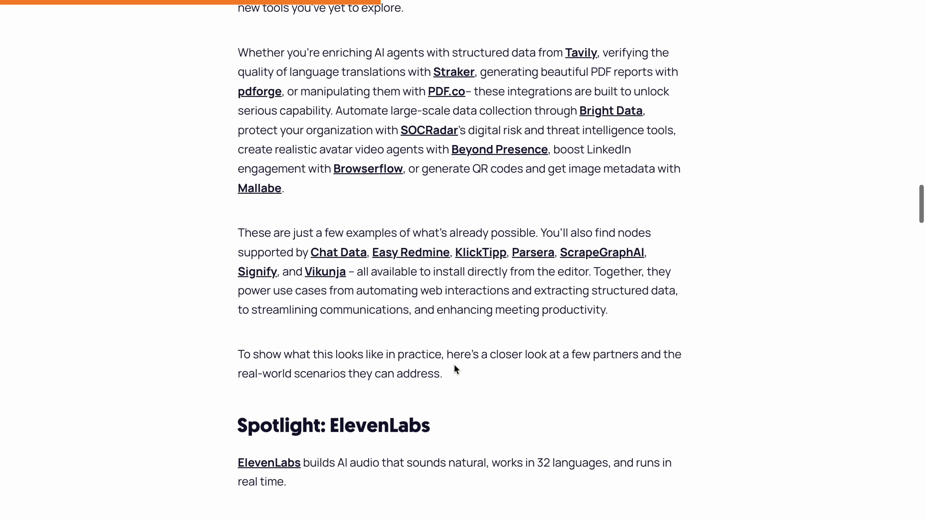
# - Examine the ElevenLabs spotlight and its workflow image, and revisit the list of partner nodes above it
pyautogui.moveTo(326, 366); pyautogui.dragTo(434, 361)
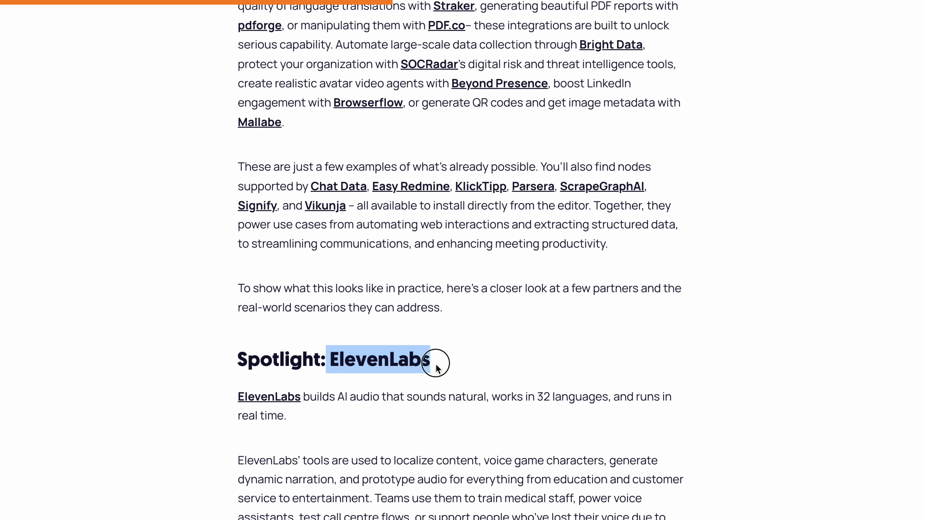
pyautogui.scroll(-2, 456, 367)
pyautogui.scroll(-1, 457, 369)
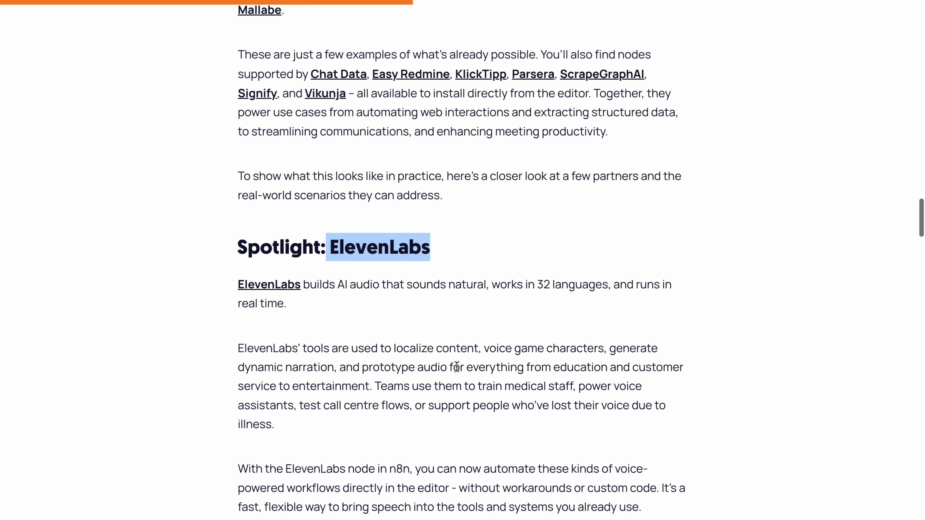
pyautogui.scroll(-3, 457, 367)
pyautogui.scroll(-12, 456, 367)
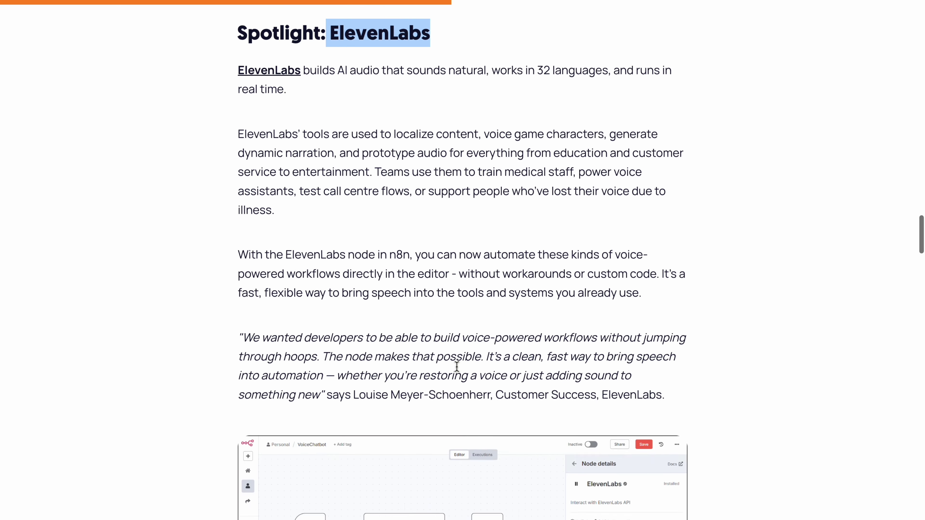
pyautogui.scroll(-3, 456, 367)
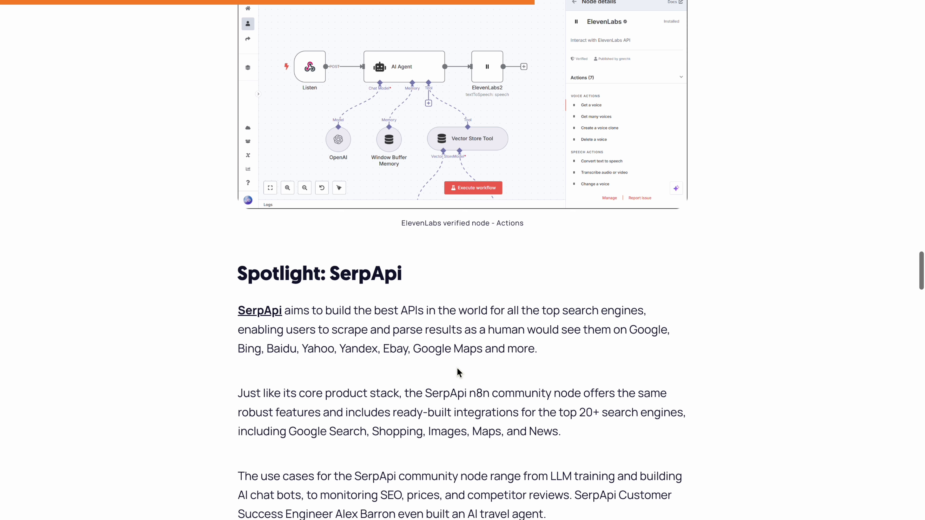
pyautogui.scroll(6, 457, 367)
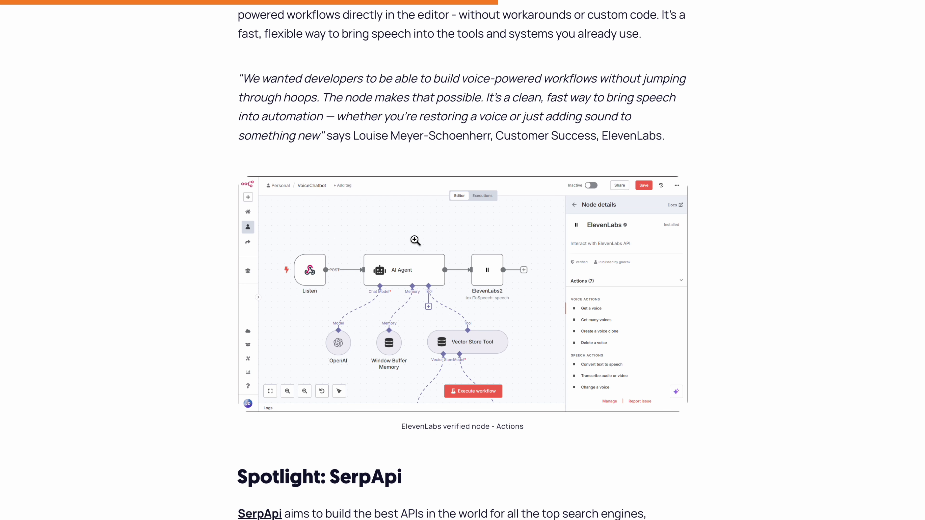
pyautogui.scroll(15, 415, 241)
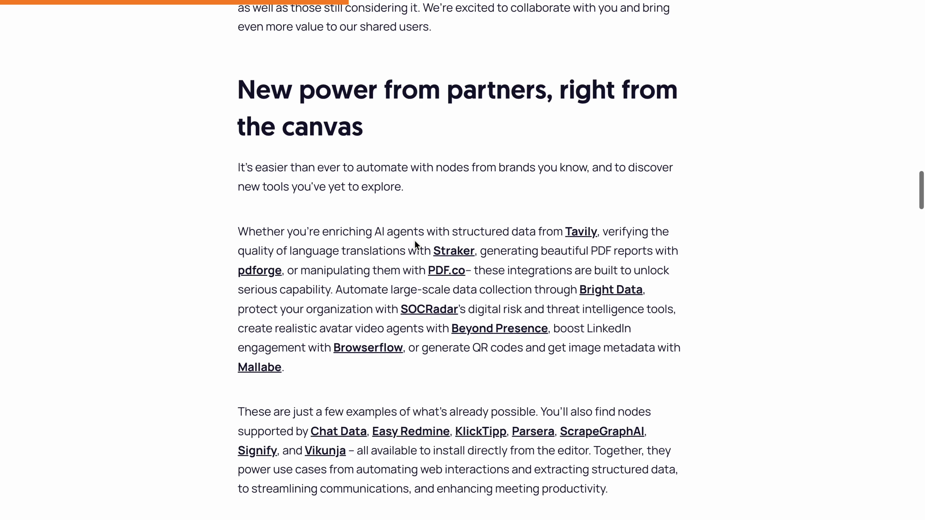
pyautogui.scroll(-10, 415, 240)
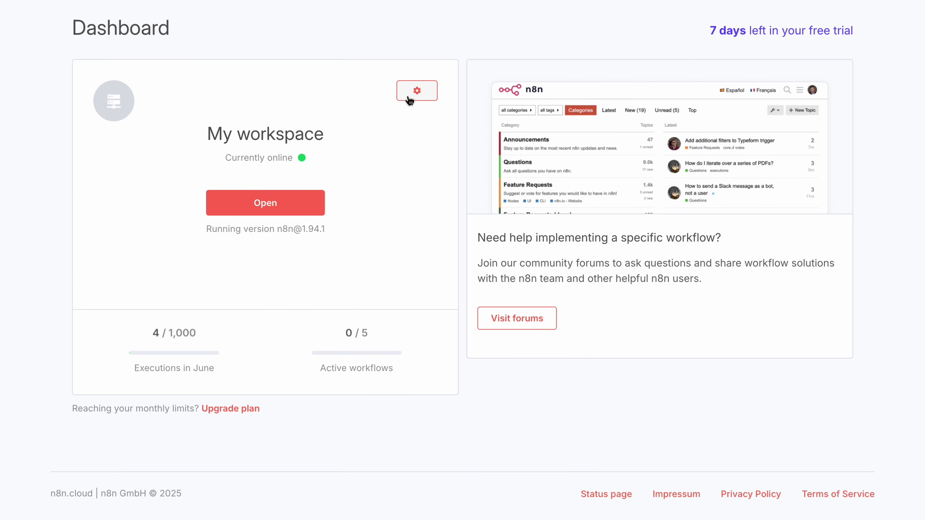
# - Check the running n8n version on the dashboard and open the workspace's management settings at the community node options
pyautogui.moveTo(323, 229)
pyautogui.mouseDown()
pyautogui.moveTo(301, 229)
pyautogui.moveTo(311, 228)
pyautogui.mouseUp()
pyautogui.click(307, 256)
pyautogui.click(325, 254)
pyautogui.click(419, 92)
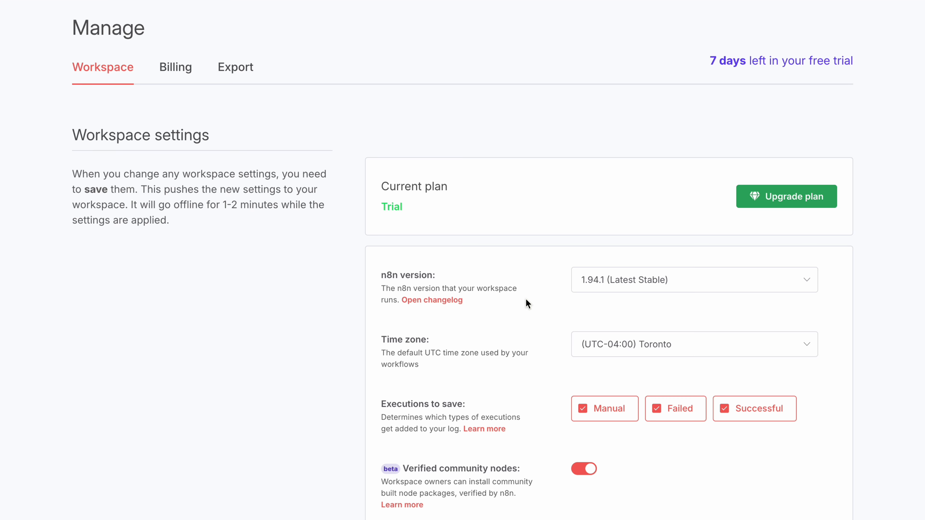
pyautogui.scroll(-4, 526, 302)
pyautogui.scroll(-2, 525, 298)
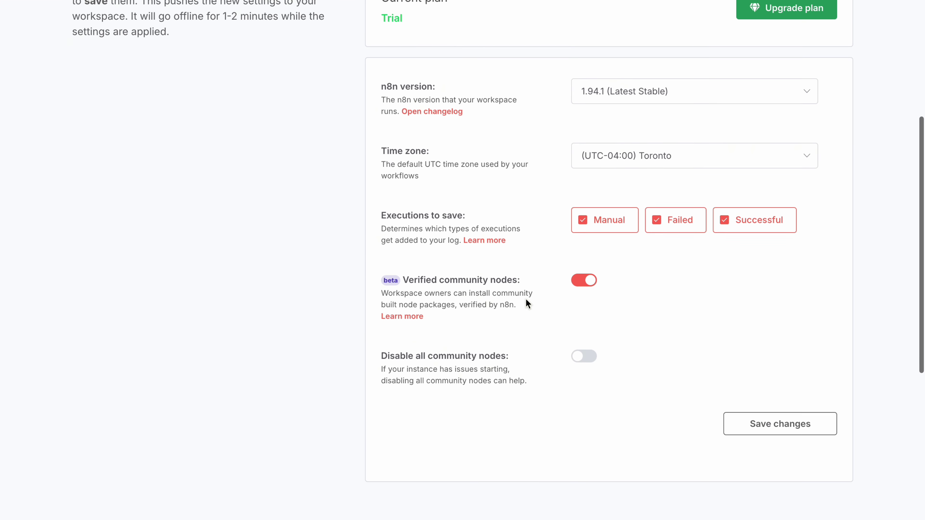
pyautogui.click(583, 283)
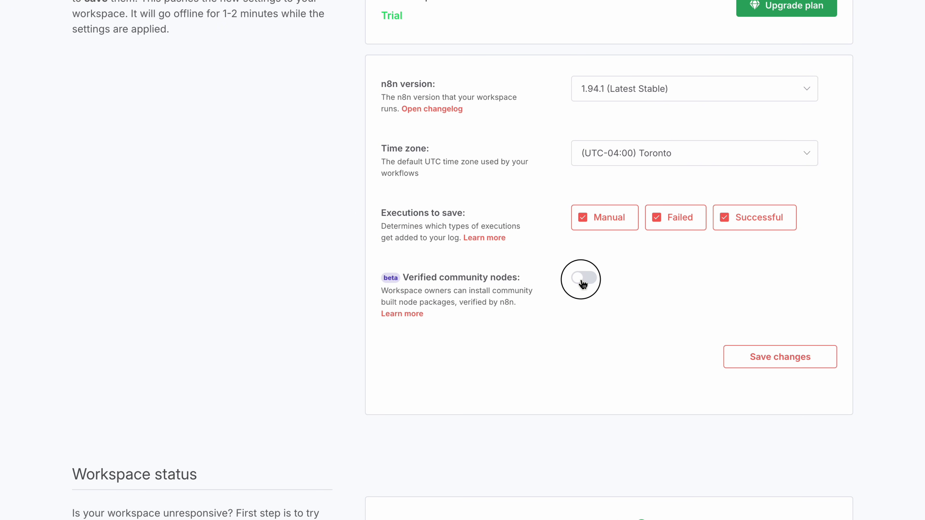
pyautogui.click(583, 284)
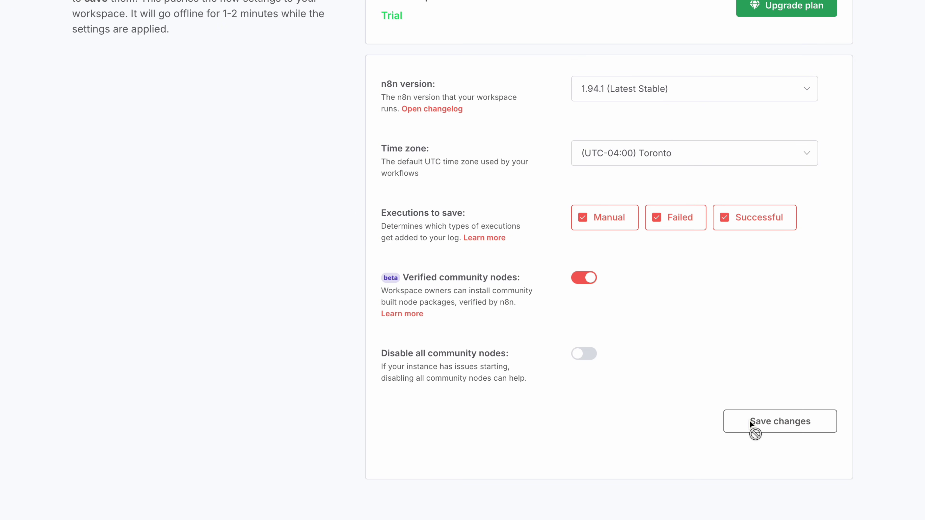
pyautogui.click(628, 95)
pyautogui.click(621, 123)
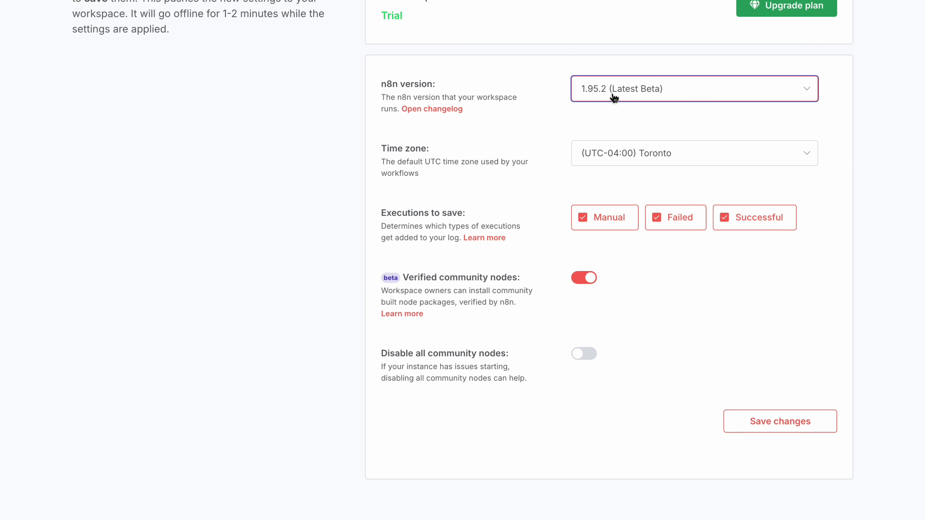
pyautogui.click(614, 97)
pyautogui.click(615, 148)
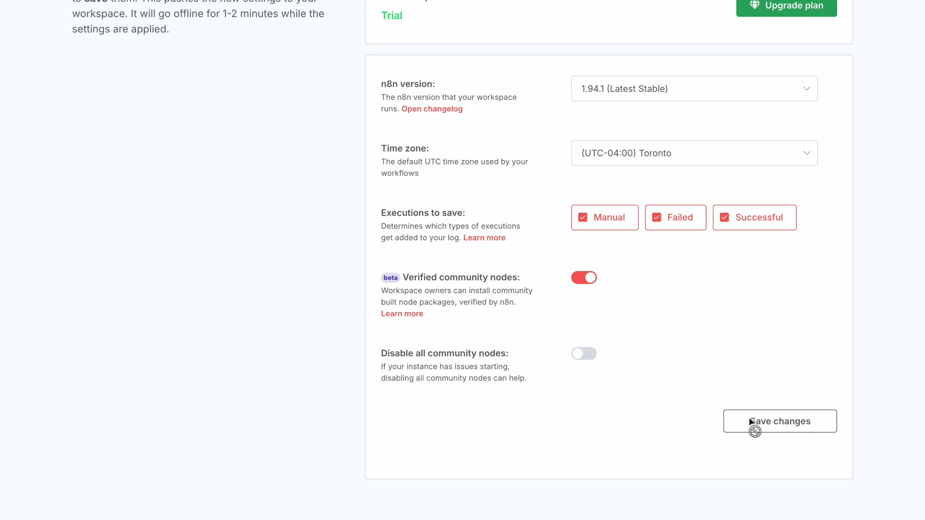
# - Review the workspace settings for the plan, n8n version and community nodes, and check the workspace status section
pyautogui.scroll(6, 629, 359)
pyautogui.scroll(-4, 562, 335)
pyautogui.scroll(-2, 562, 337)
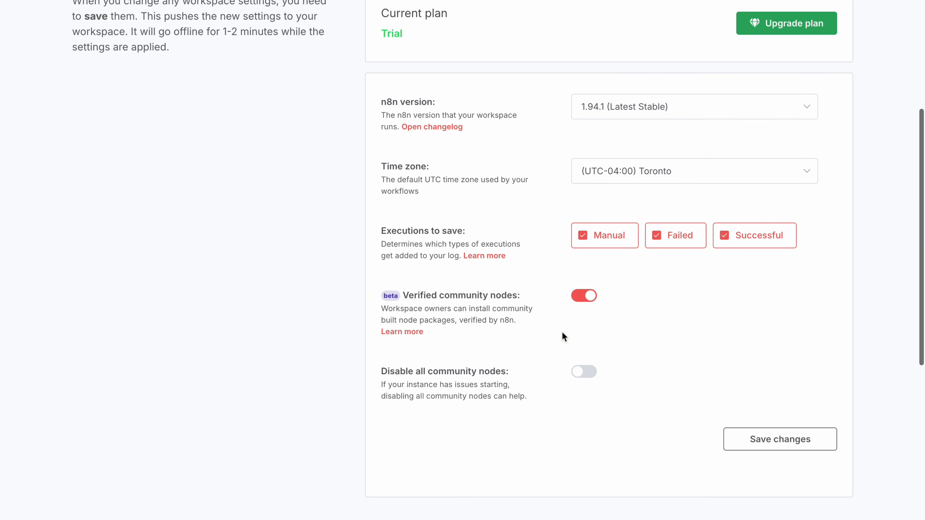
pyautogui.scroll(3, 564, 337)
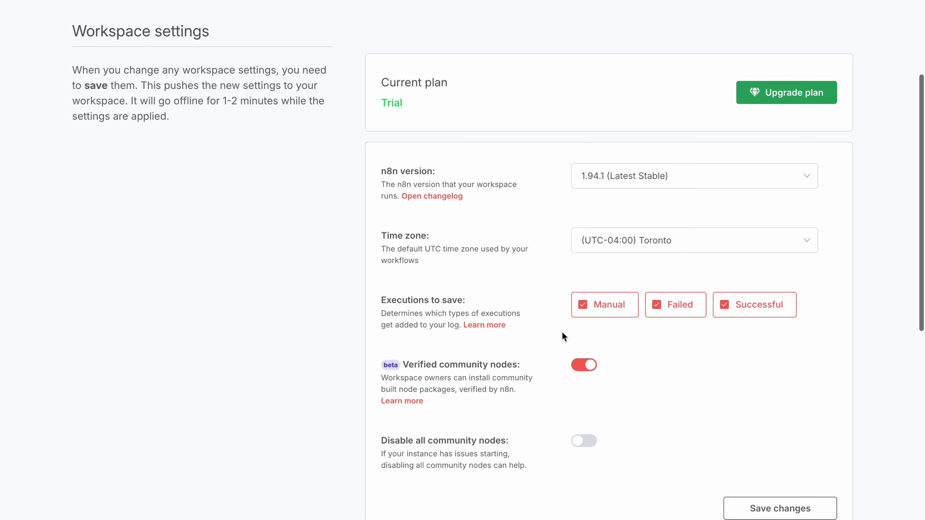
pyautogui.scroll(5, 564, 337)
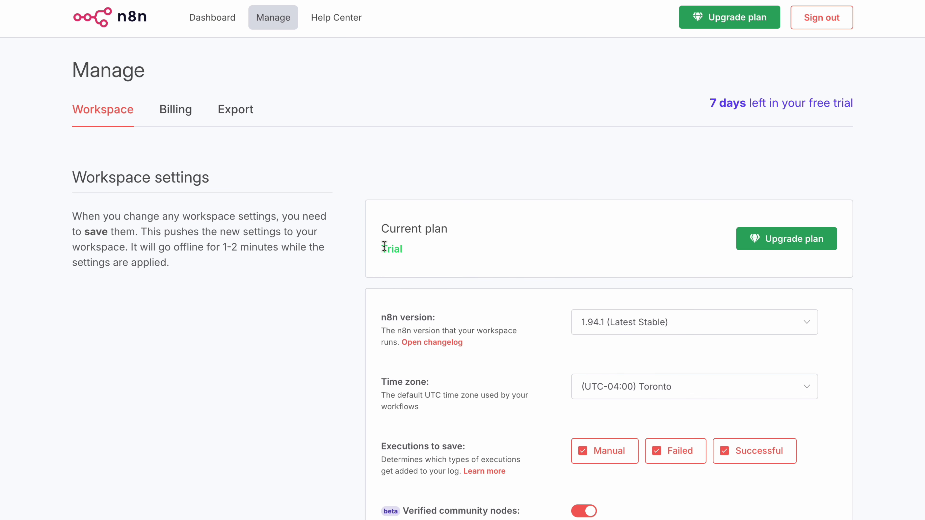
pyautogui.scroll(-3, 382, 244)
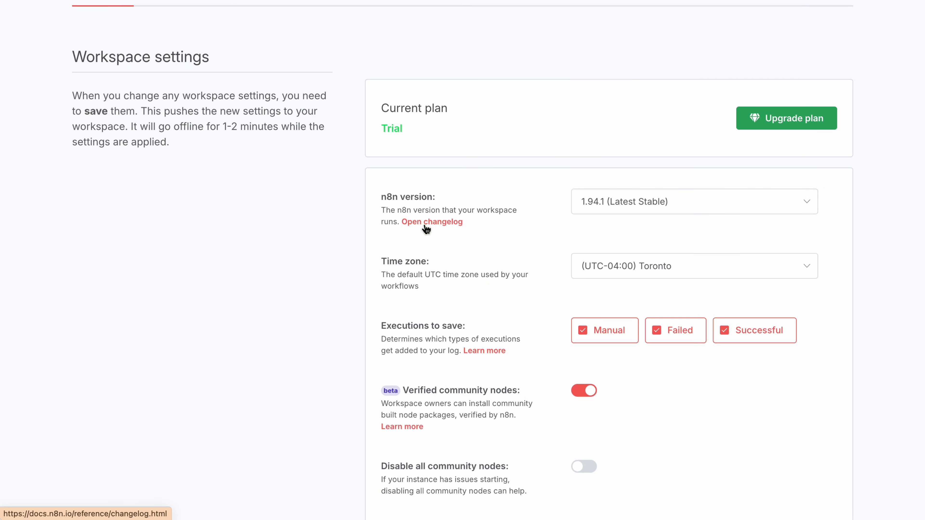
pyautogui.scroll(-1, 425, 228)
pyautogui.click(427, 211)
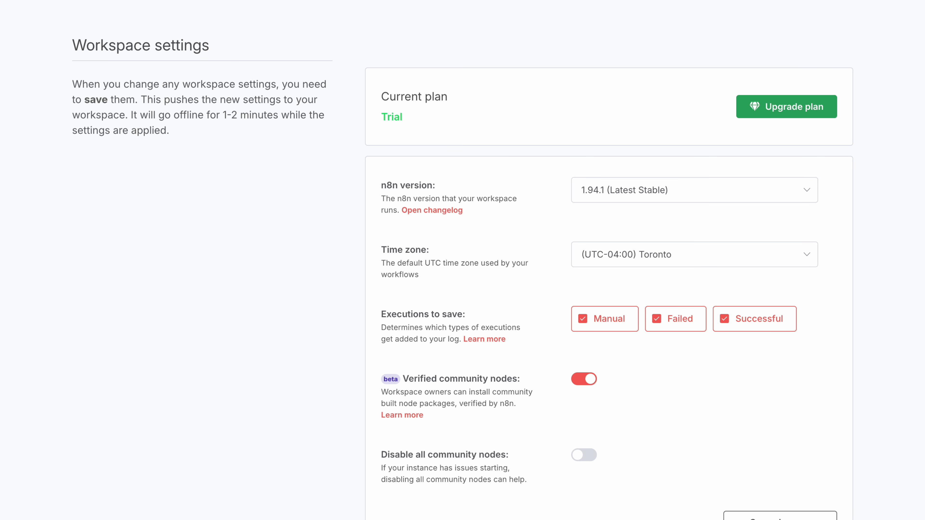
pyautogui.scroll(-10, 402, 217)
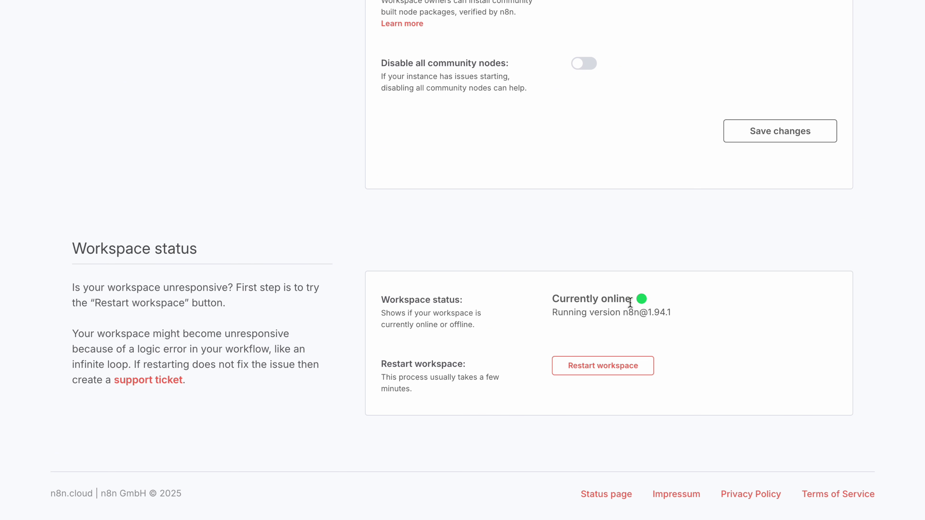
pyautogui.moveTo(634, 304); pyautogui.dragTo(607, 298)
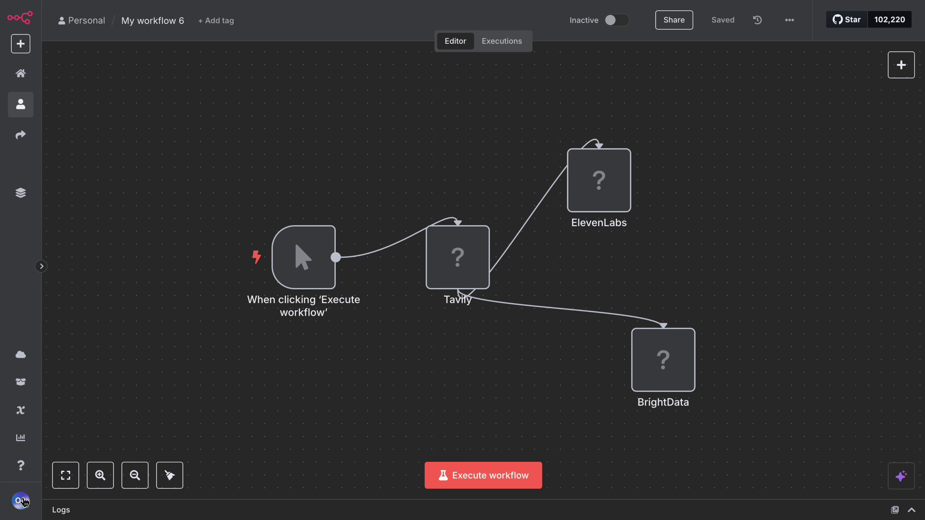
# - Open the Community nodes page in the n8n instance's settings and read its note about installing verified packages
pyautogui.click(21, 500)
pyautogui.click(62, 471)
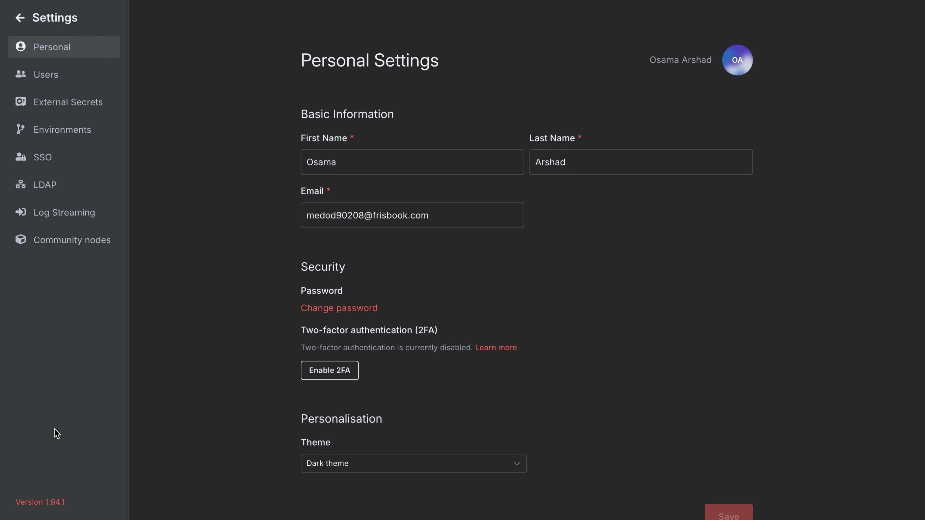
pyautogui.click(58, 250)
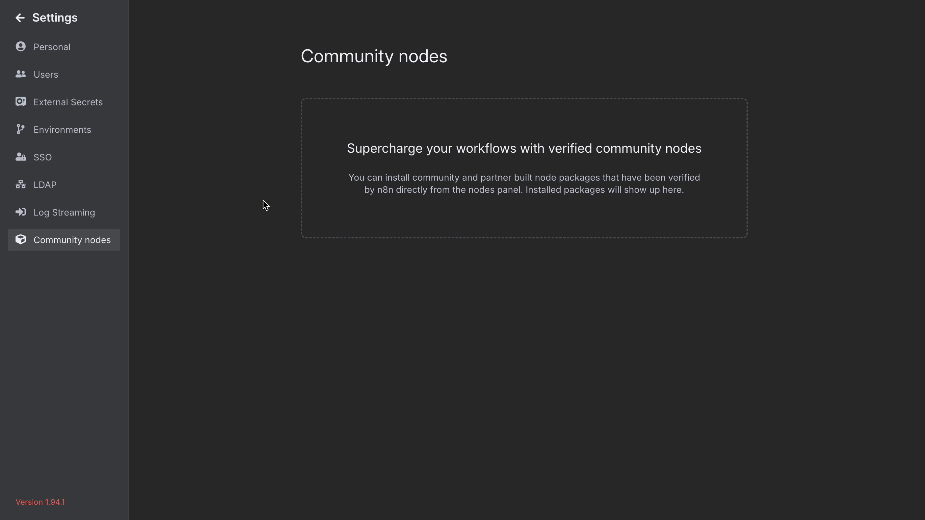
pyautogui.moveTo(347, 180); pyautogui.dragTo(695, 192)
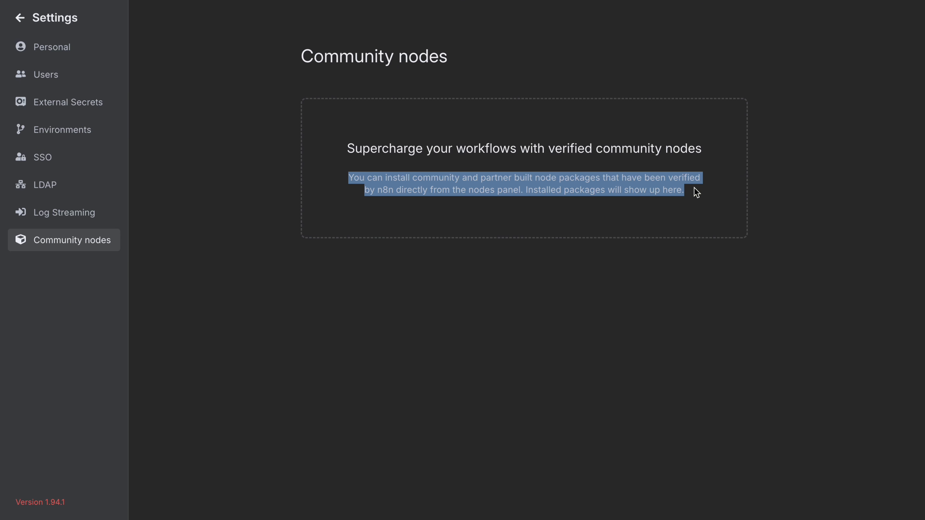
pyautogui.click(606, 226)
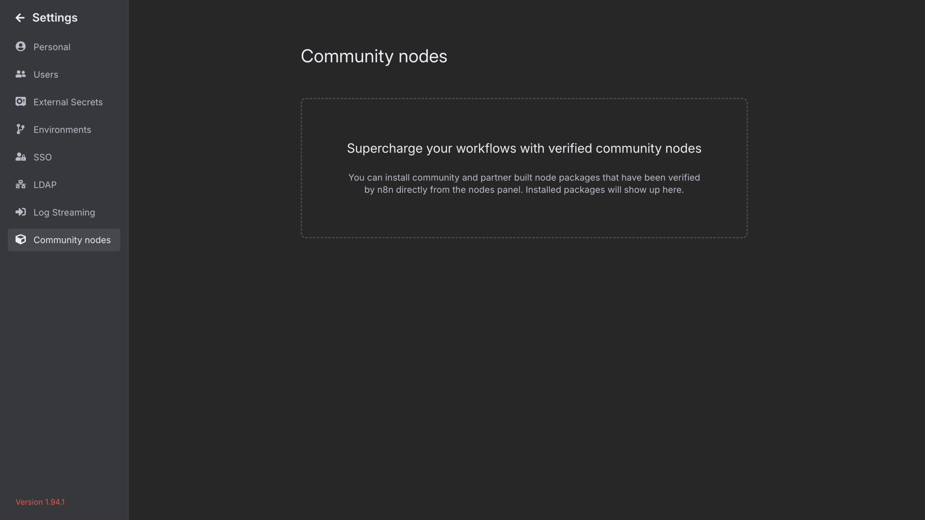
# - Switch to My workflow 7 and examine the HTTP Request node's Tavily search URL, headers and JSON body
pyautogui.click(333, 0)
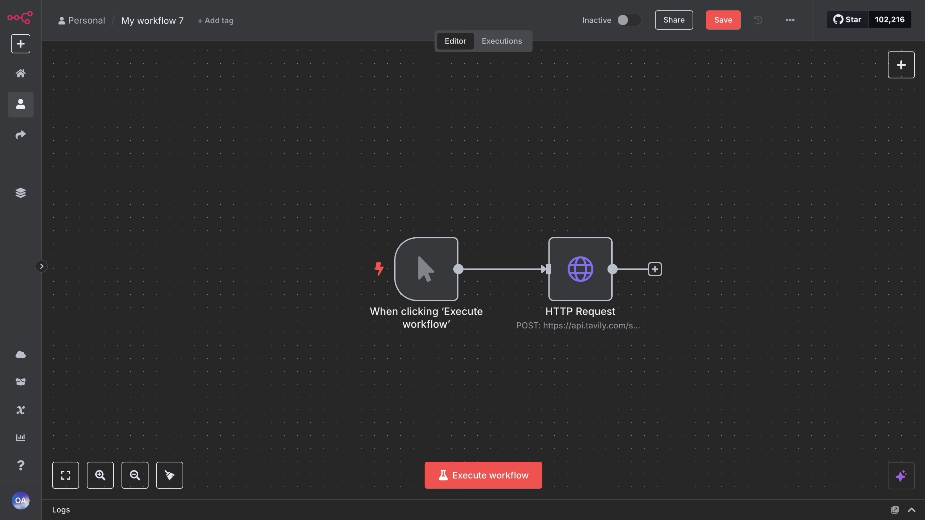
pyautogui.hscroll(1, 346, 156)
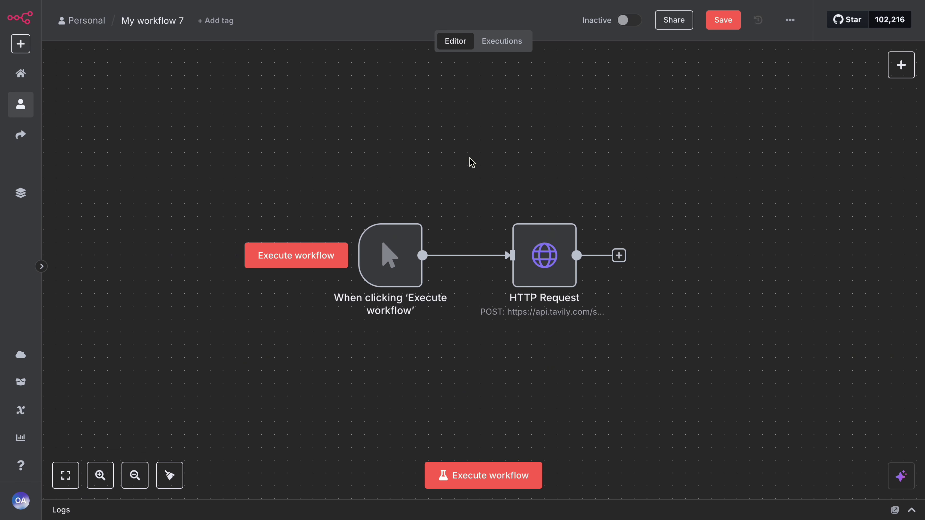
pyautogui.doubleClick(543, 270)
pyautogui.scroll(-5, 494, 267)
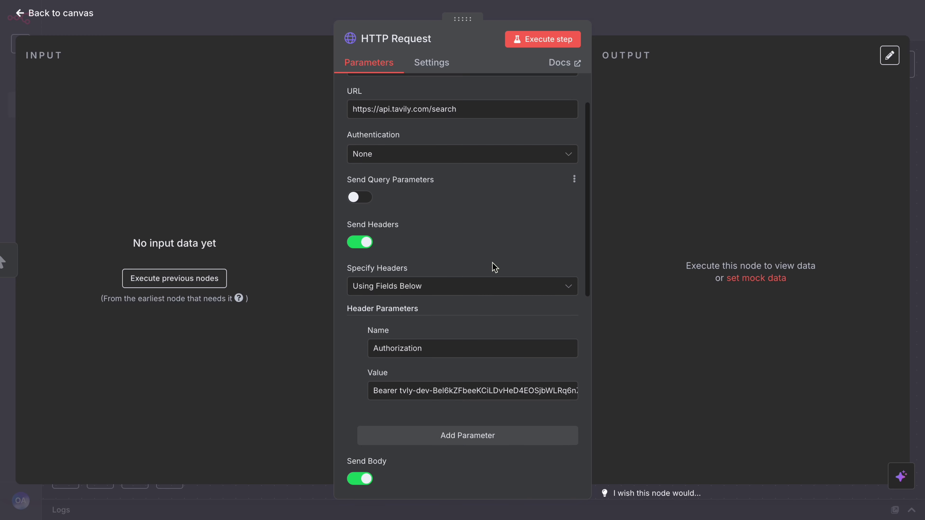
pyautogui.scroll(-2, 493, 267)
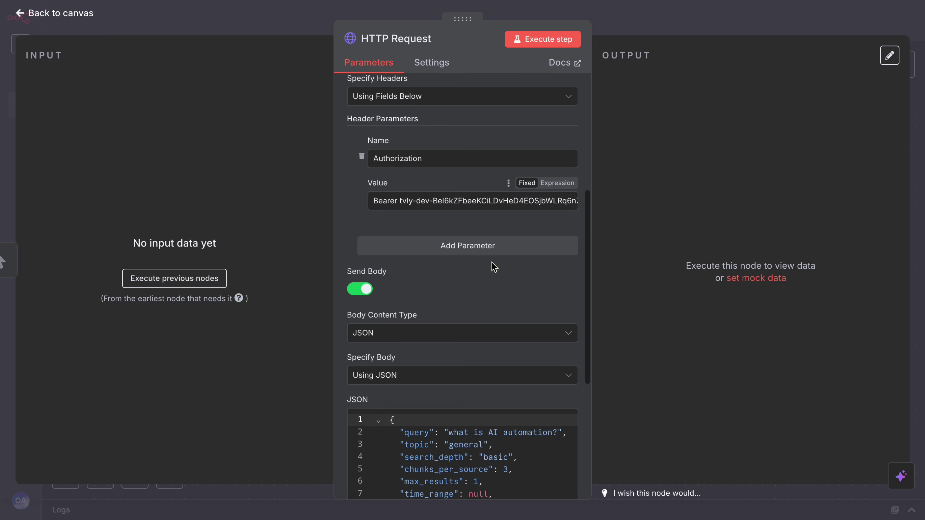
pyautogui.scroll(-1, 491, 266)
pyautogui.scroll(-4, 468, 164)
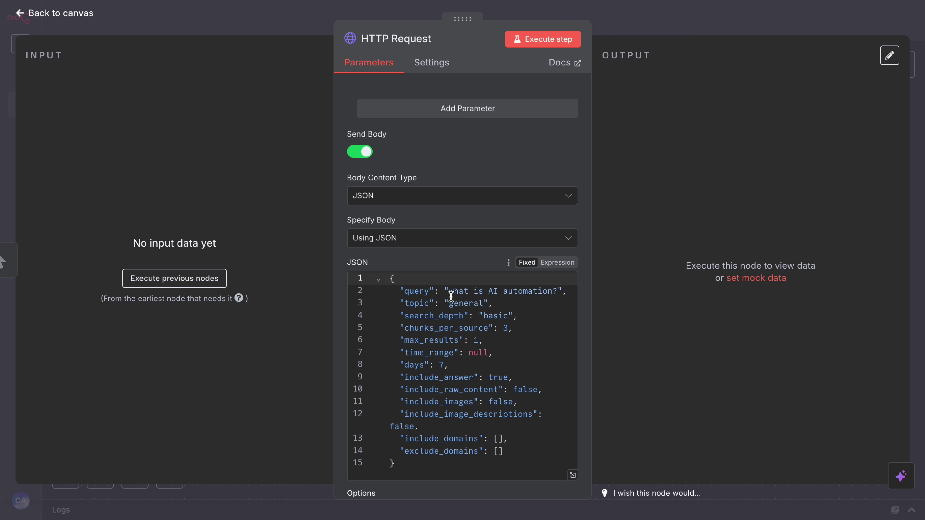
pyautogui.moveTo(450, 296); pyautogui.dragTo(492, 303)
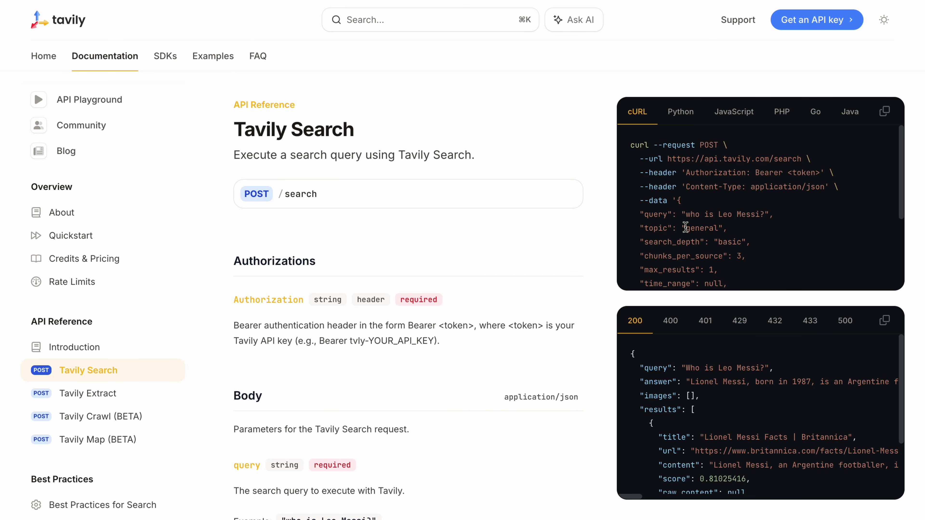
# - Compare the cURL example in the Tavily Search documentation with the JSON body of the HTTP Request node
pyautogui.scroll(-3, 685, 227)
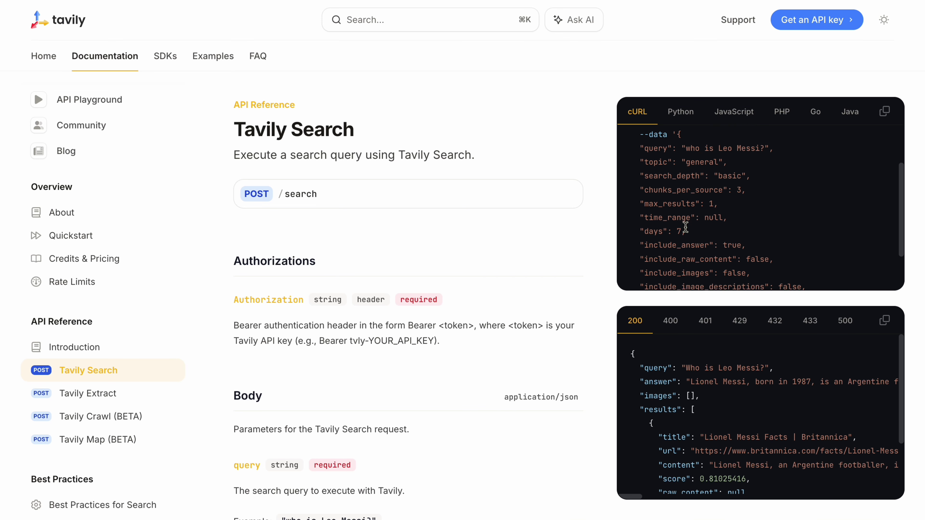
pyautogui.scroll(3, 685, 227)
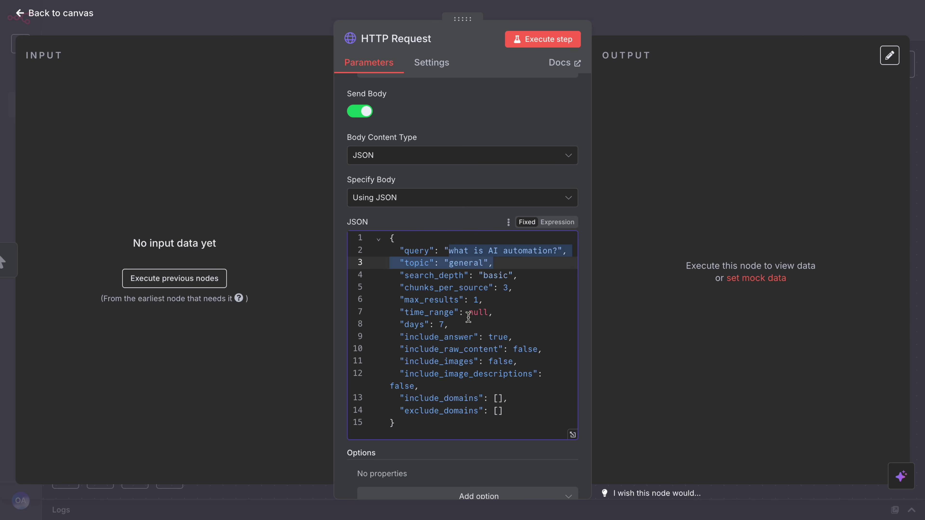
pyautogui.scroll(1, 468, 318)
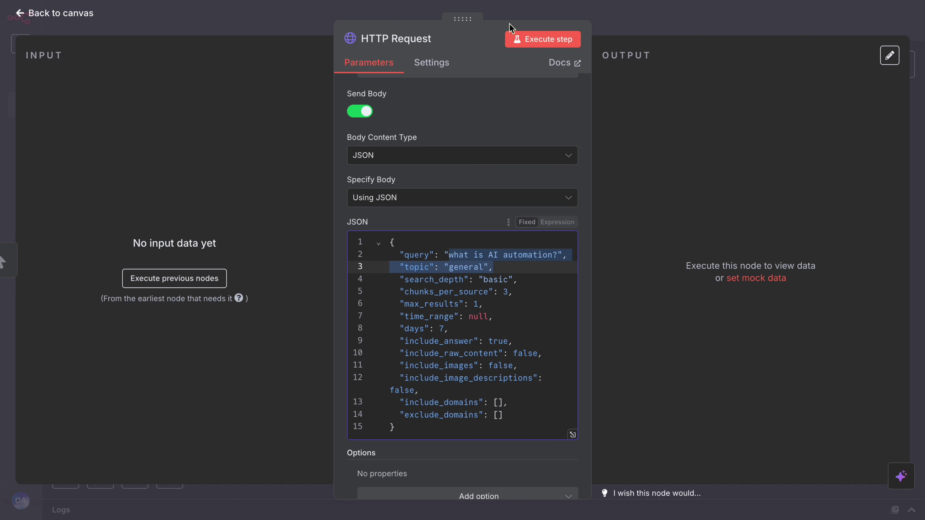
# - Run the HTTP Request node on its own, view its output as JSON, and return to the canvas
pyautogui.click(523, 38)
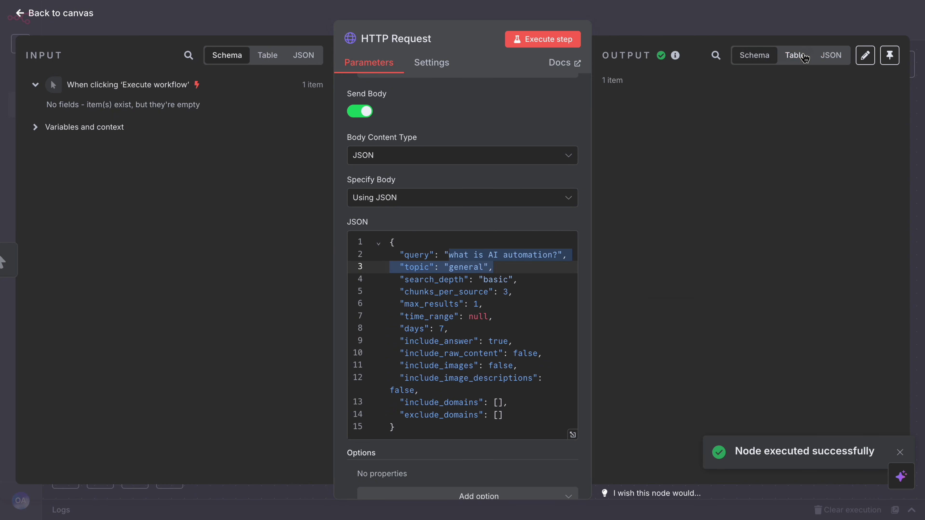
pyautogui.click(795, 55)
pyautogui.click(830, 56)
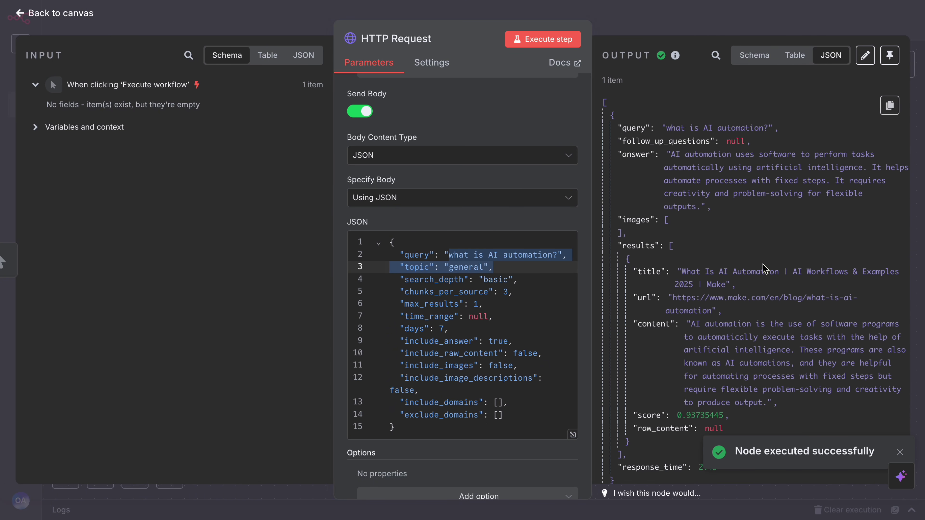
pyautogui.click(699, 16)
pyautogui.click(700, 20)
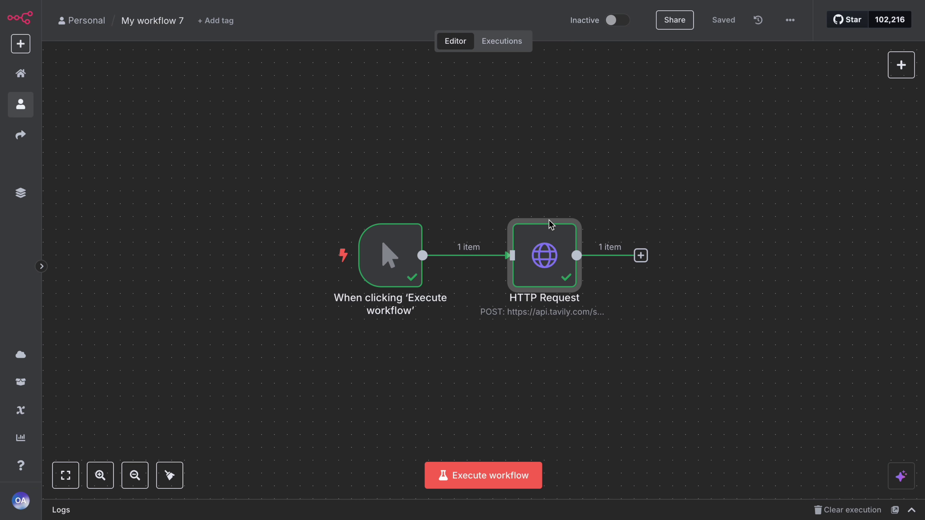
# - Disconnect the HTTP Request node from the manual trigger and place it above the trigger
pyautogui.click(901, 64)
pyautogui.write('tavi')
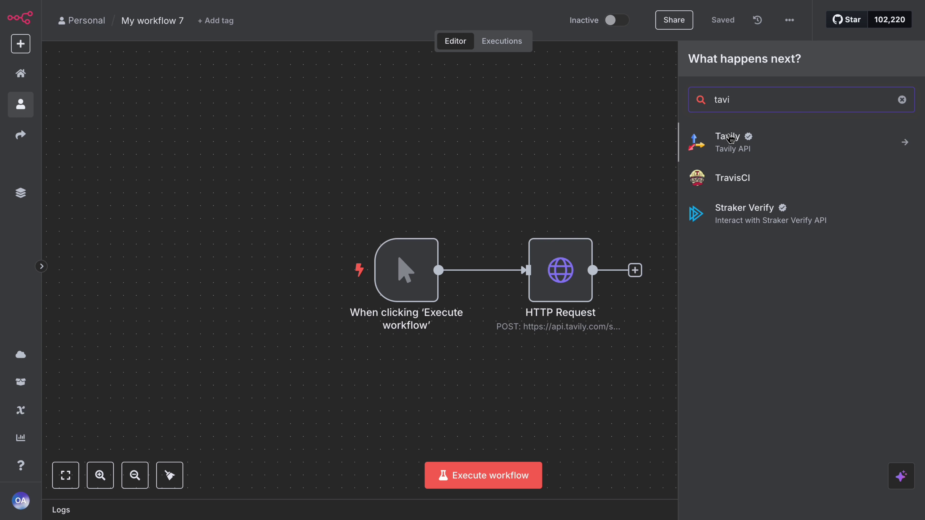
pyautogui.press('BackSpace')
pyautogui.click(535, 245)
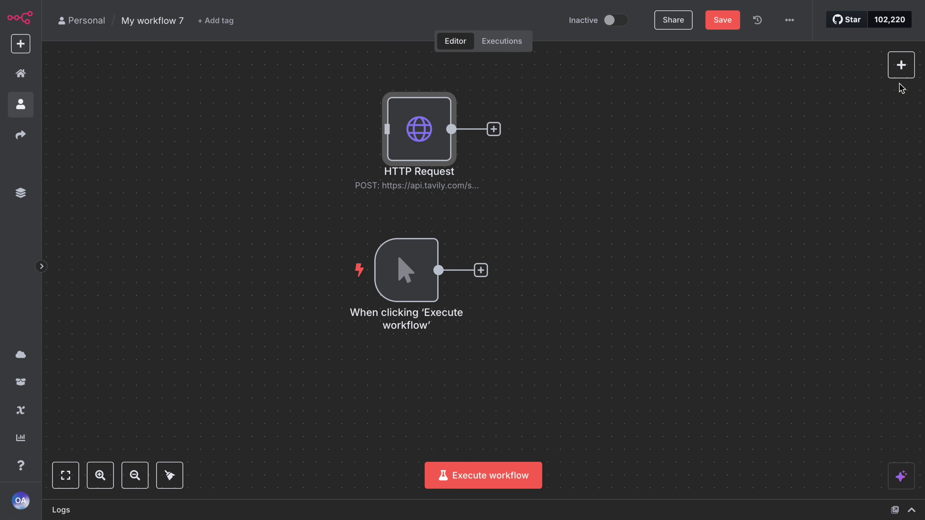
# - Search the nodes for "tavi" and install the verified Tavily community node
pyautogui.click(906, 72)
pyautogui.write('tavi')
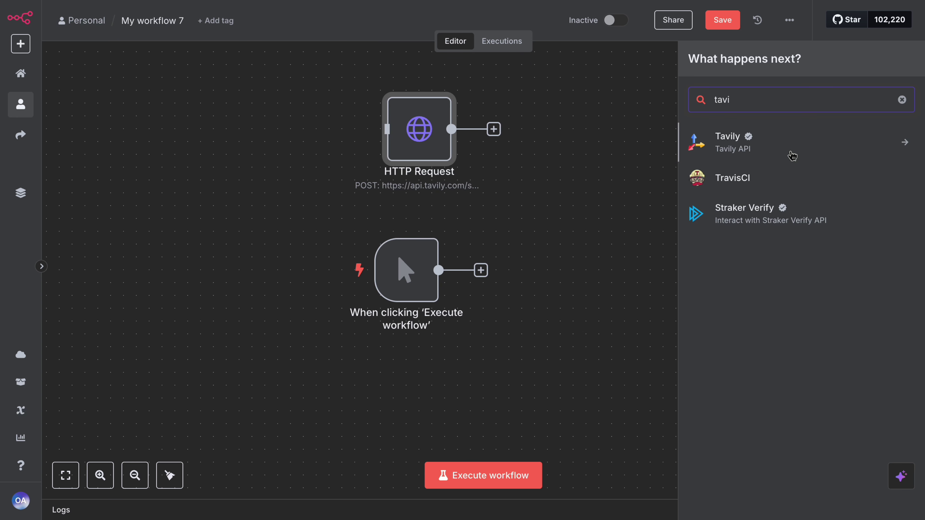
pyautogui.click(774, 152)
pyautogui.click(873, 102)
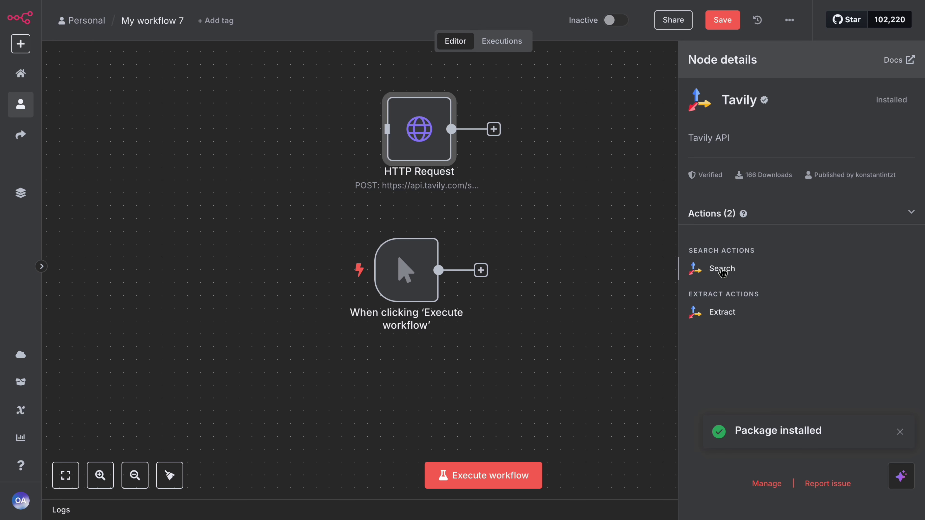
pyautogui.click(900, 432)
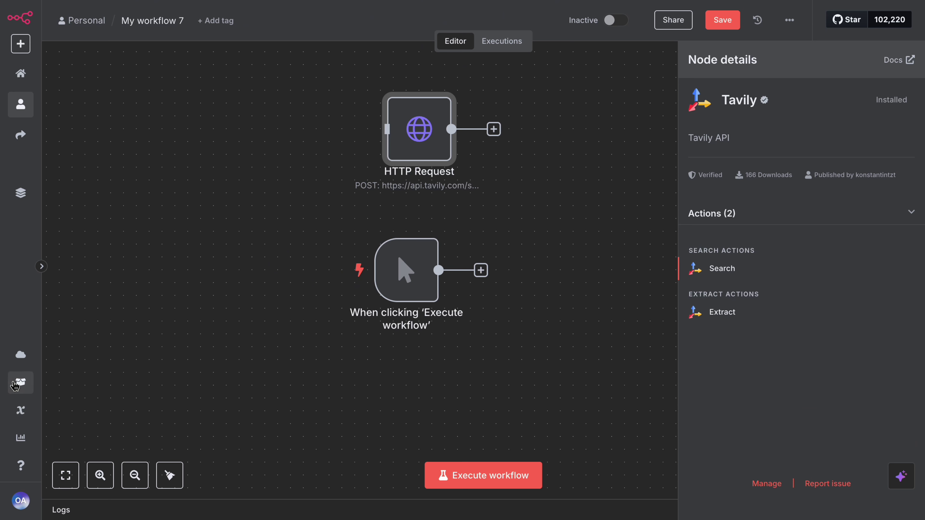
pyautogui.rightClick(15, 355)
pyautogui.click(136, 242)
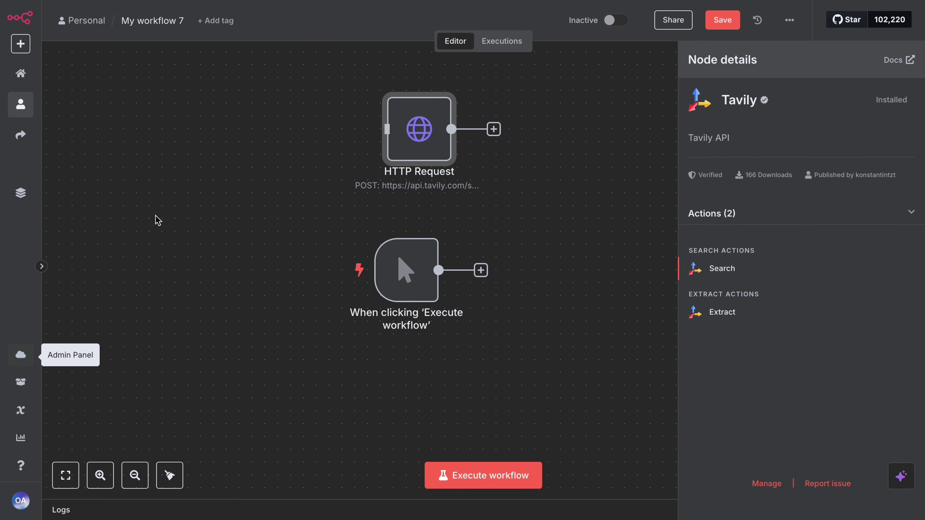
# - Move the HTTP Request node further aside on the canvas and add a Tavily node with the Search action
pyautogui.moveTo(418, 128); pyautogui.dragTo(380, 130)
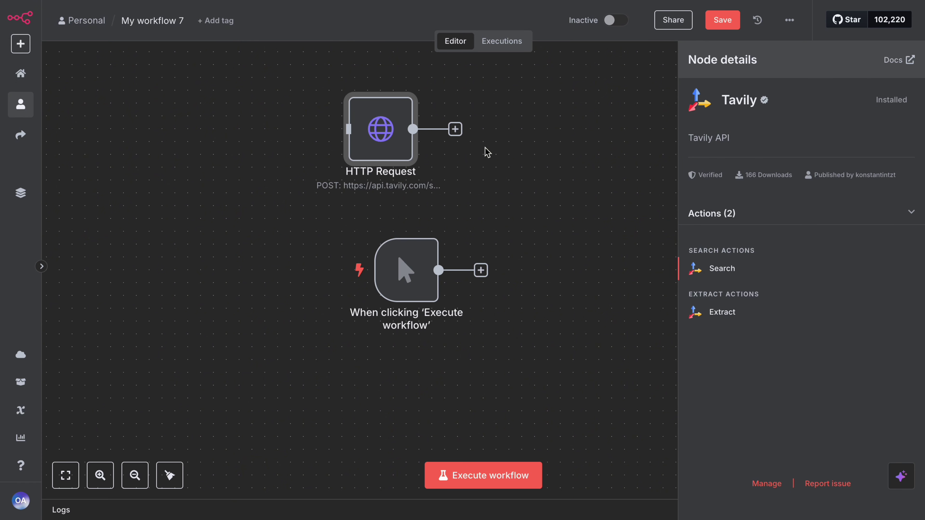
pyautogui.moveTo(359, 127); pyautogui.dragTo(269, 128)
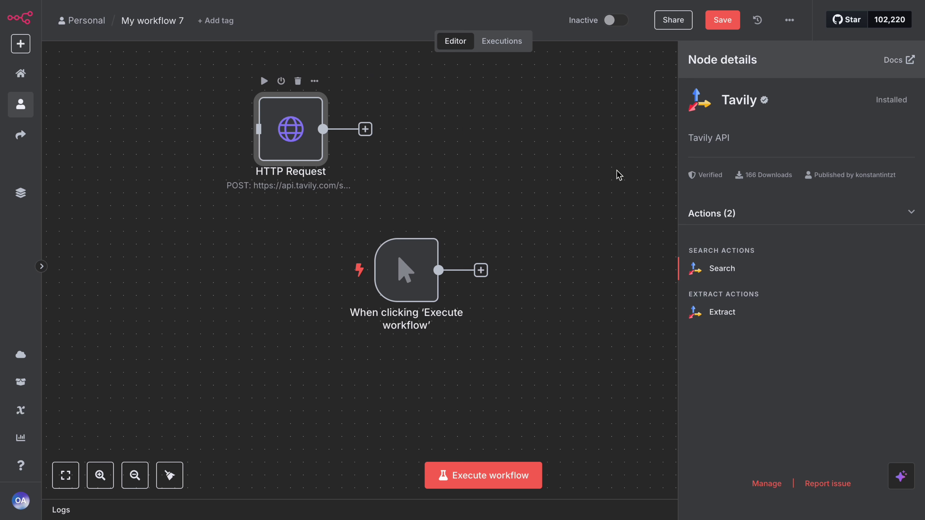
pyautogui.click(722, 269)
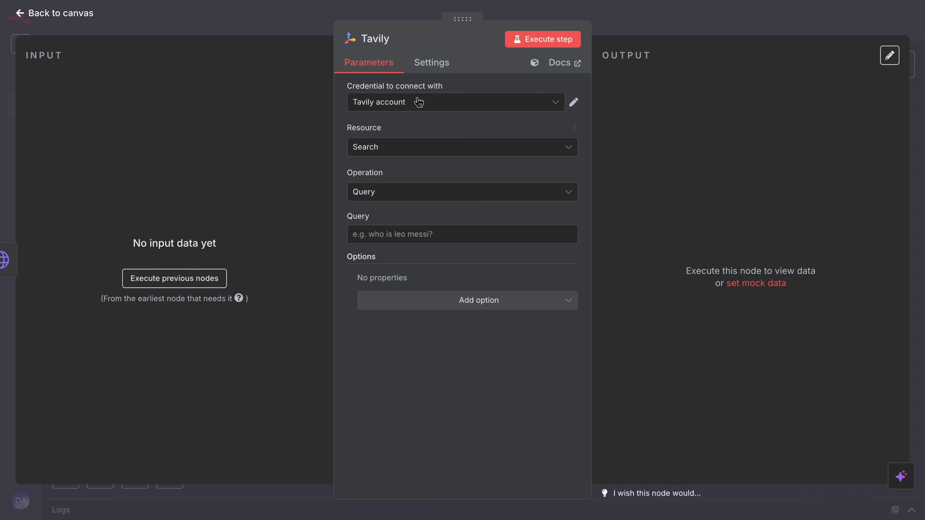
# - Check the credential choices of the new Tavily node and return to the canvas
pyautogui.click(419, 102)
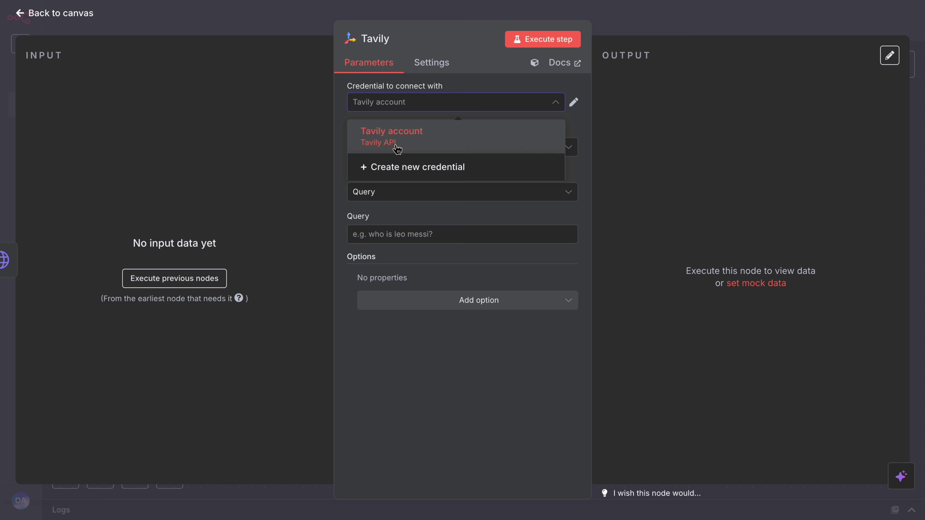
pyautogui.click(418, 221)
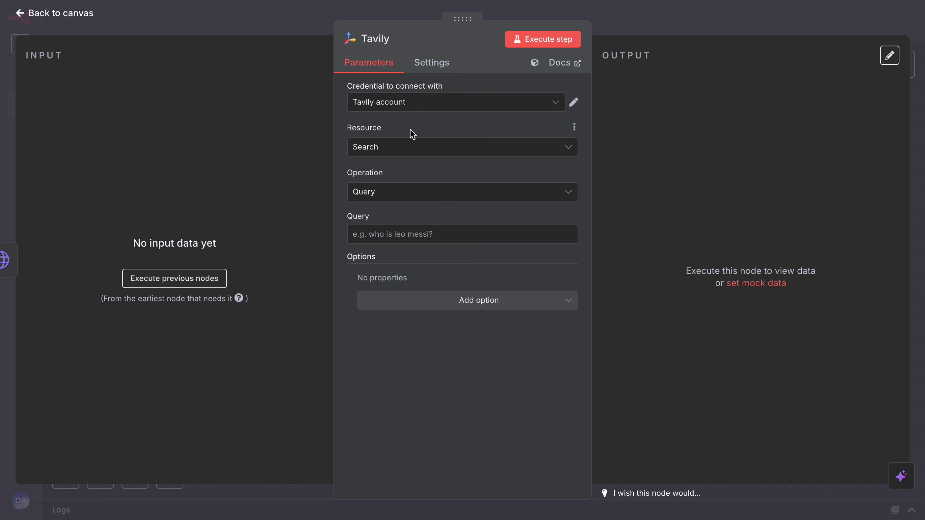
pyautogui.click(417, 107)
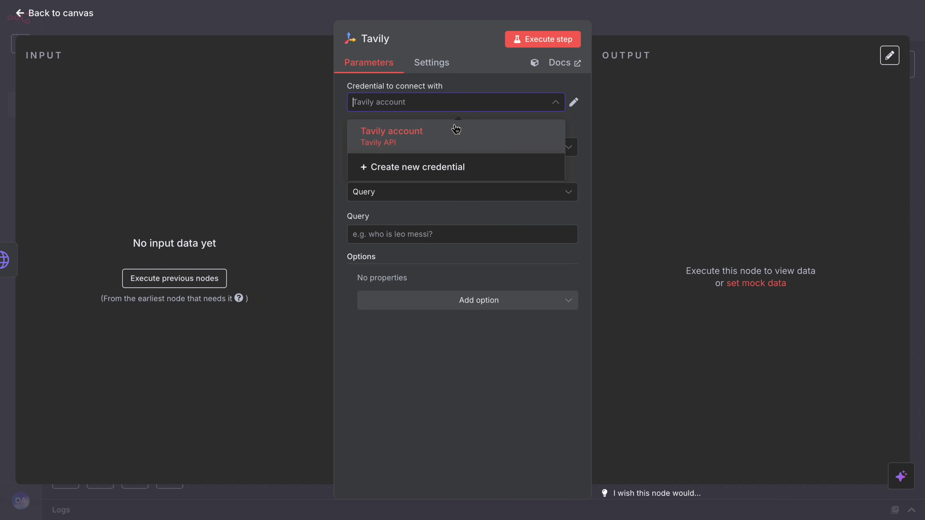
pyautogui.click(488, 91)
pyautogui.click(340, 19)
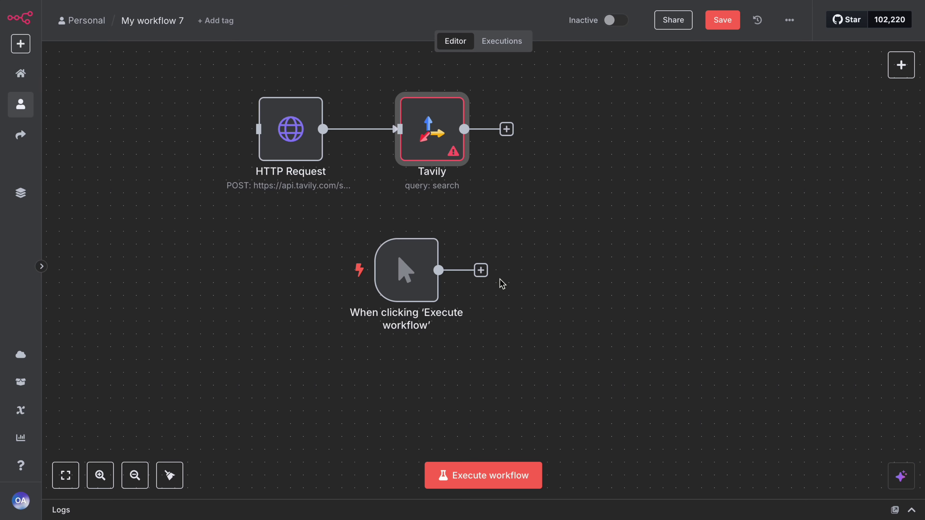
# - Disconnect the Tavily node from HTTP Request, position it beside the manual trigger and connect it to that trigger
pyautogui.moveTo(437, 146); pyautogui.dragTo(565, 235)
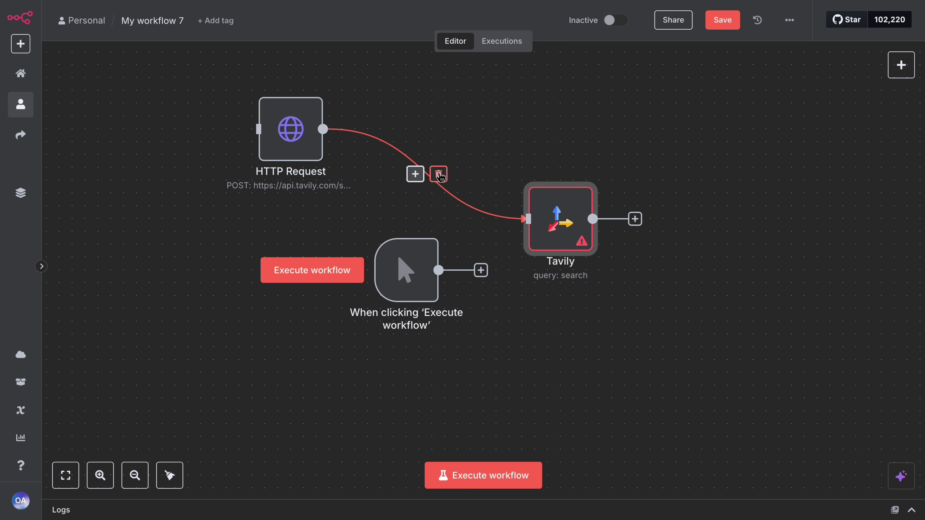
pyautogui.click(438, 176)
pyautogui.moveTo(558, 218); pyautogui.dragTo(572, 298)
pyautogui.moveTo(480, 270); pyautogui.dragTo(567, 281)
# - Open the Tavily node and review the list of optional search parameters without adding one
pyautogui.doubleClick(567, 281)
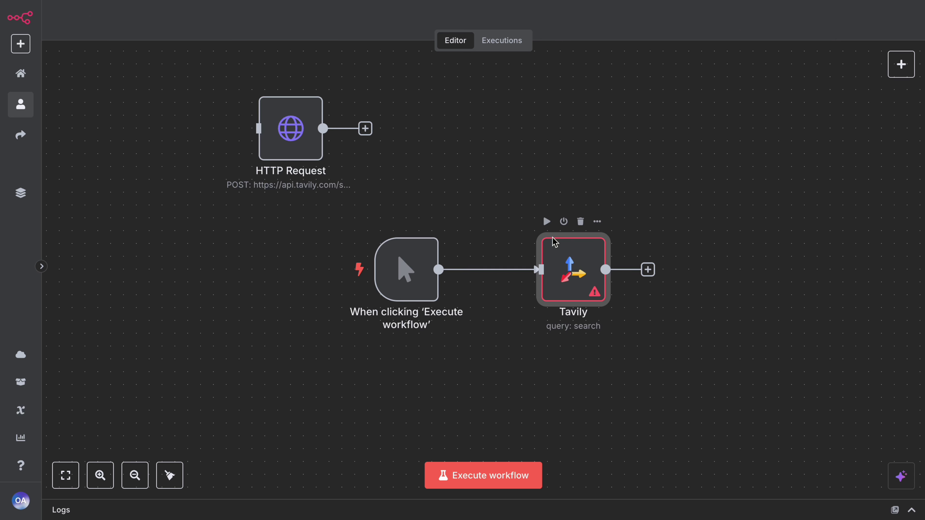
pyautogui.click(422, 301)
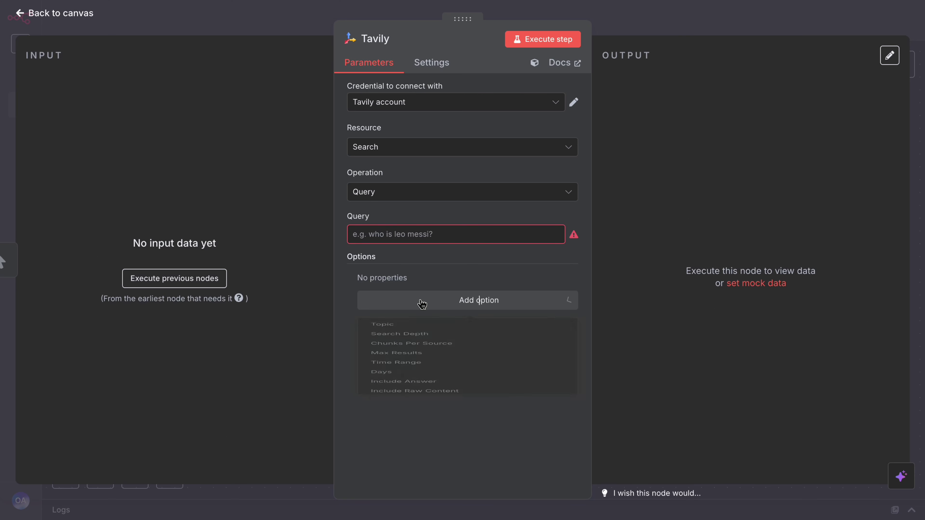
pyautogui.scroll(-2, 430, 377)
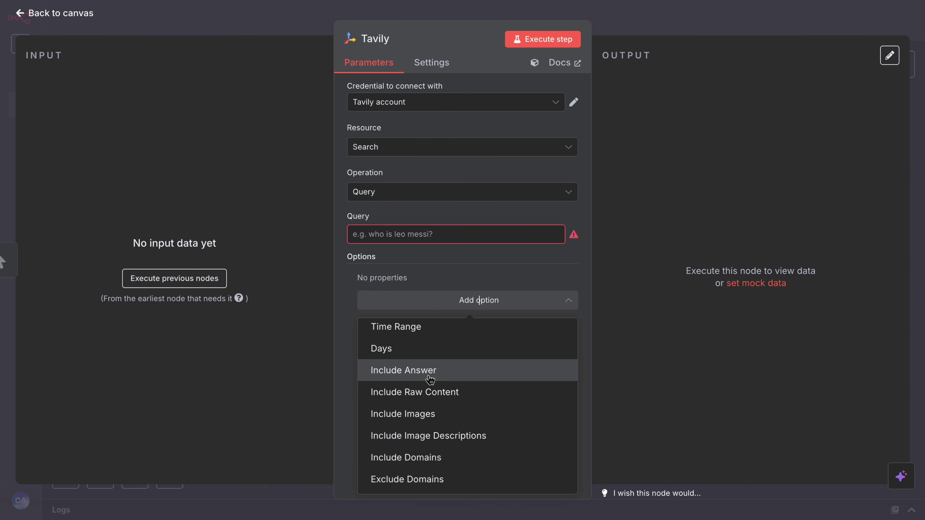
pyautogui.scroll(3, 403, 365)
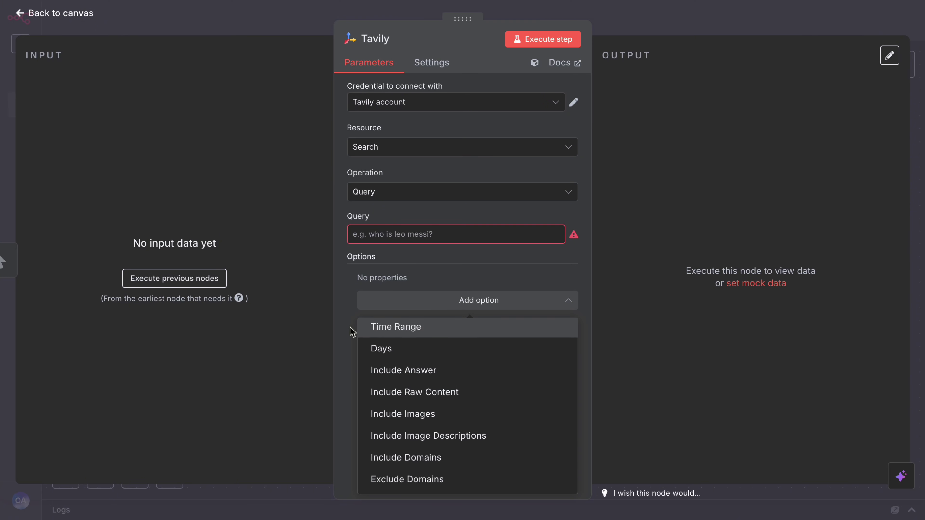
pyautogui.click(347, 315)
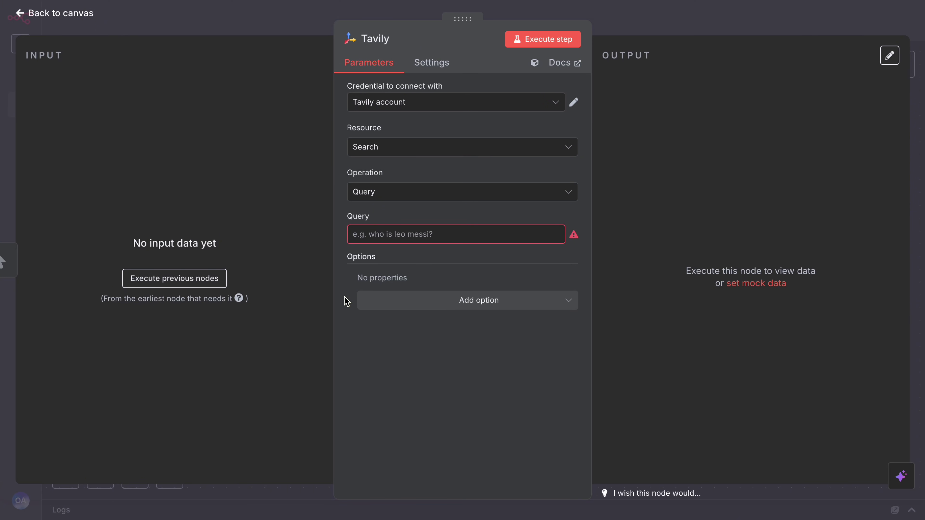
# - Set the Tavily node's query to "what is AI automation?"
pyautogui.click(381, 233)
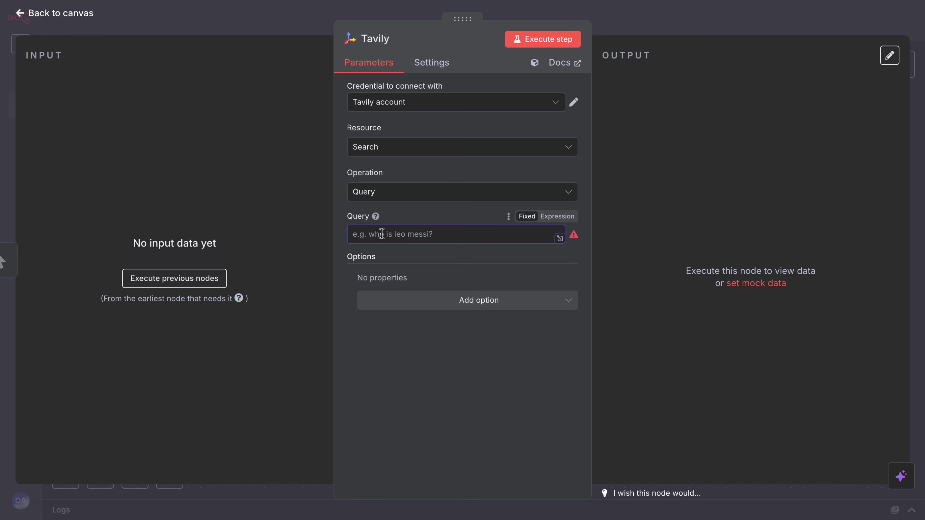
pyautogui.write('what is AI automation')
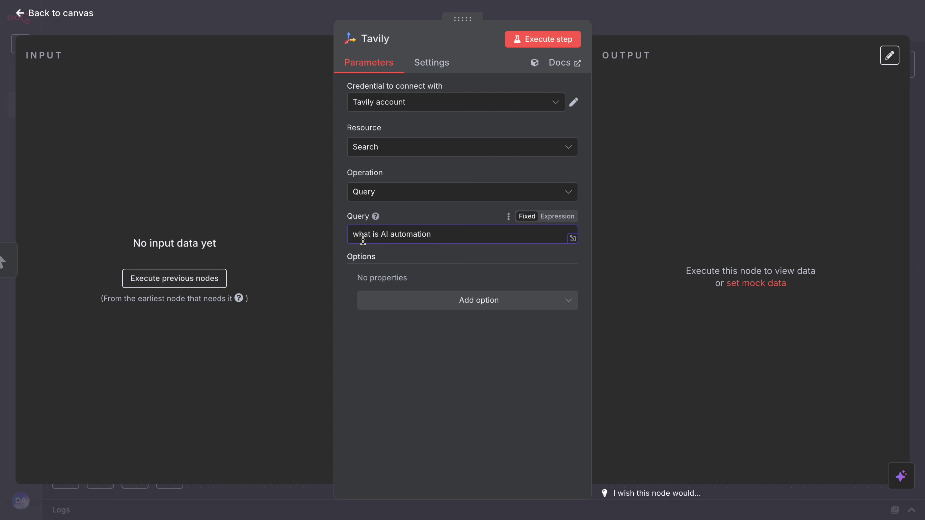
pyautogui.moveTo(431, 234); pyautogui.dragTo(333, 233)
pyautogui.click(454, 235)
pyautogui.write('?')
# - Add the Max Results option to the Tavily node and set it to 3
pyautogui.click(431, 302)
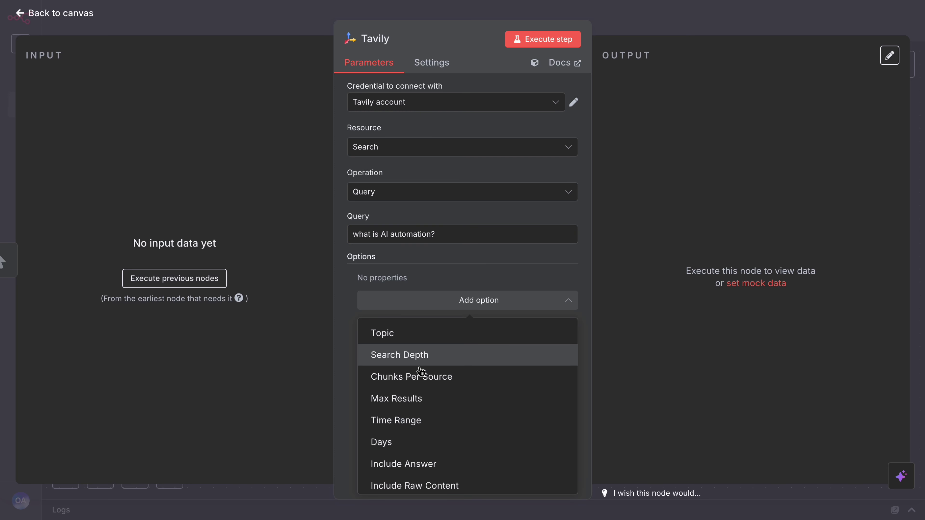
pyautogui.click(416, 389)
pyautogui.click(397, 296)
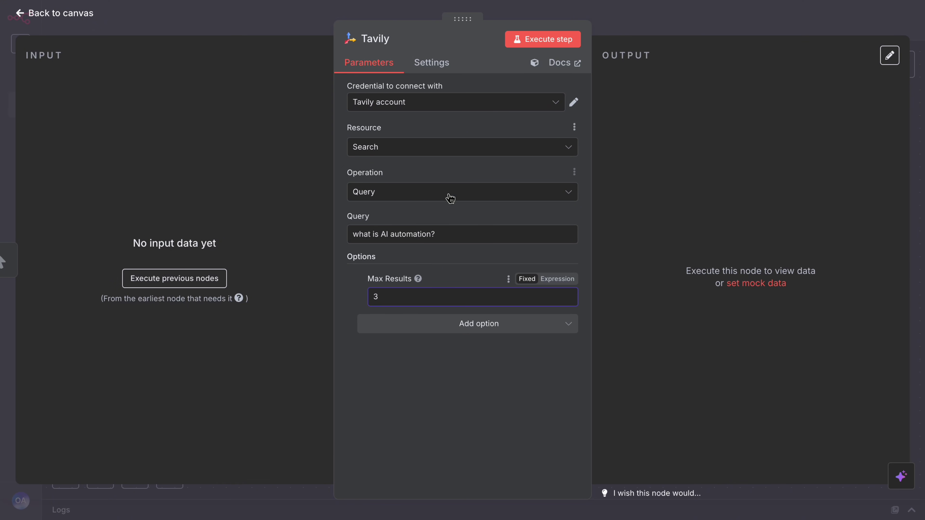
pyautogui.click(441, 235)
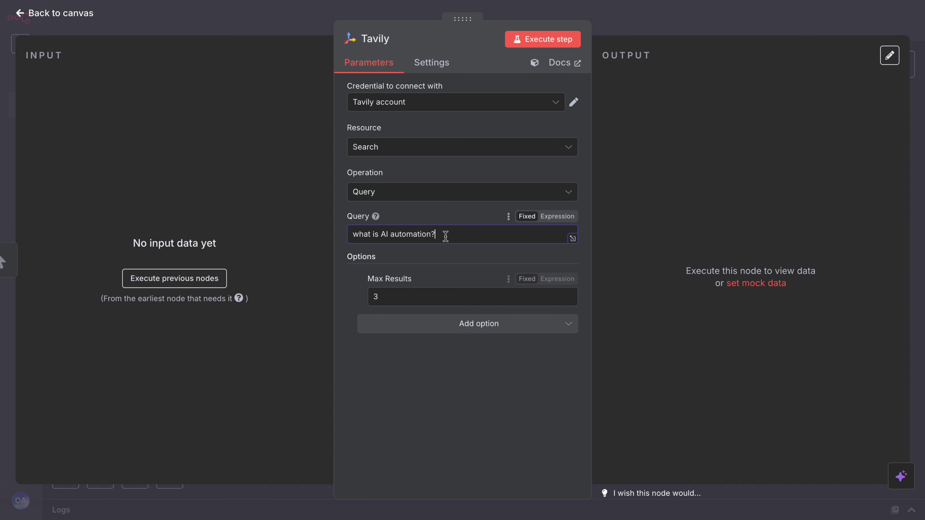
# - Look at how a new Tavily credential is created, keep Tavily account selected, and review the node's query
pyautogui.click(419, 108)
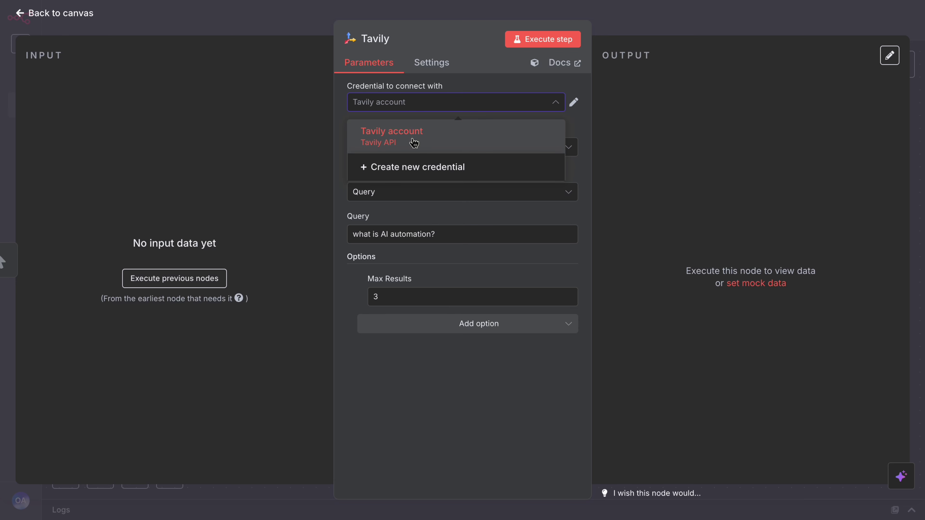
pyautogui.click(425, 171)
pyautogui.click(764, 64)
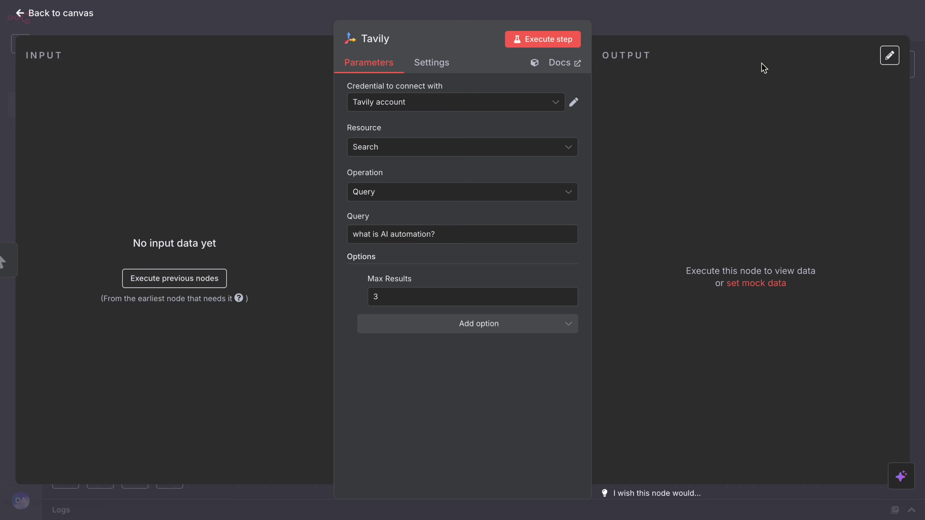
pyautogui.click(483, 108)
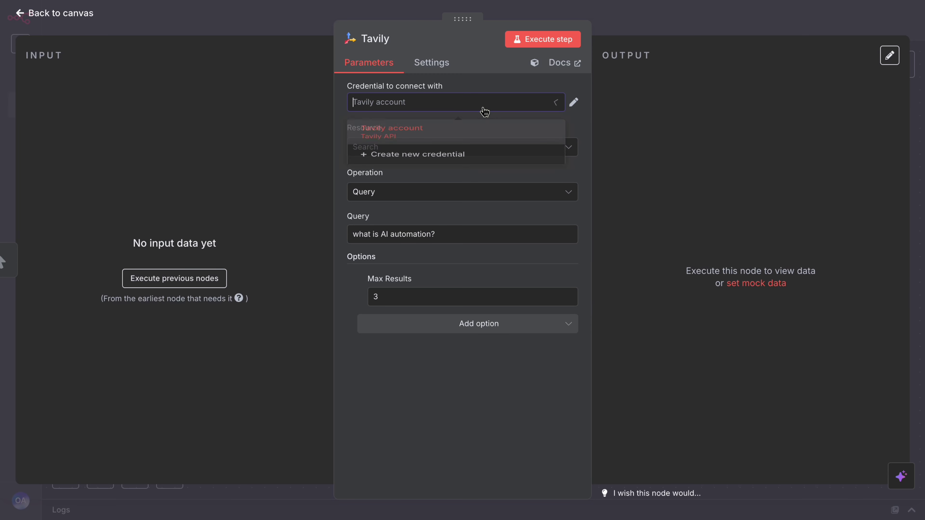
pyautogui.click(491, 91)
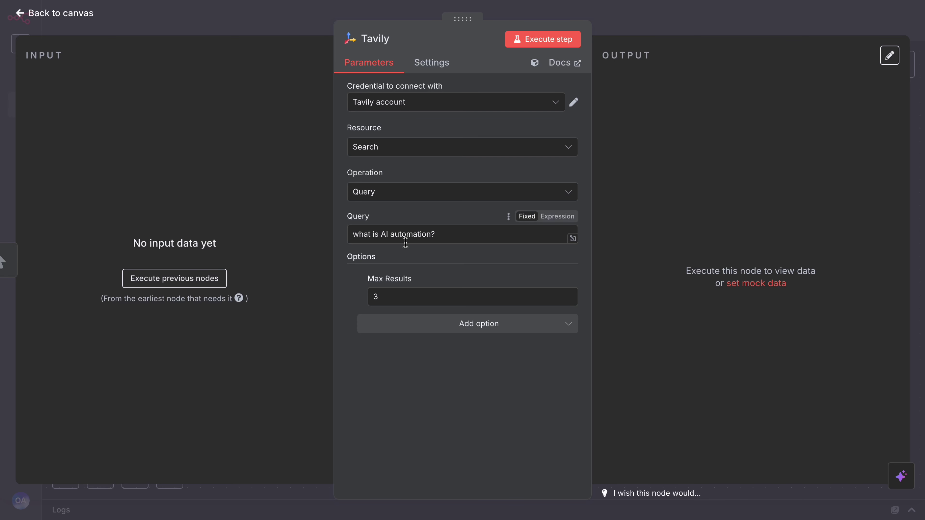
pyautogui.click(433, 237)
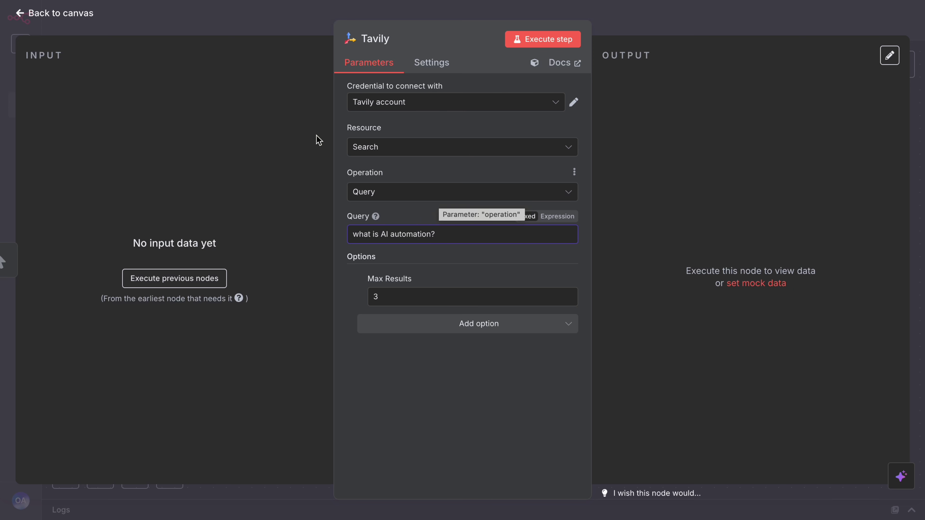
# - Execute the Tavily search node and look through its output in the table, schema and JSON views
pyautogui.click(527, 44)
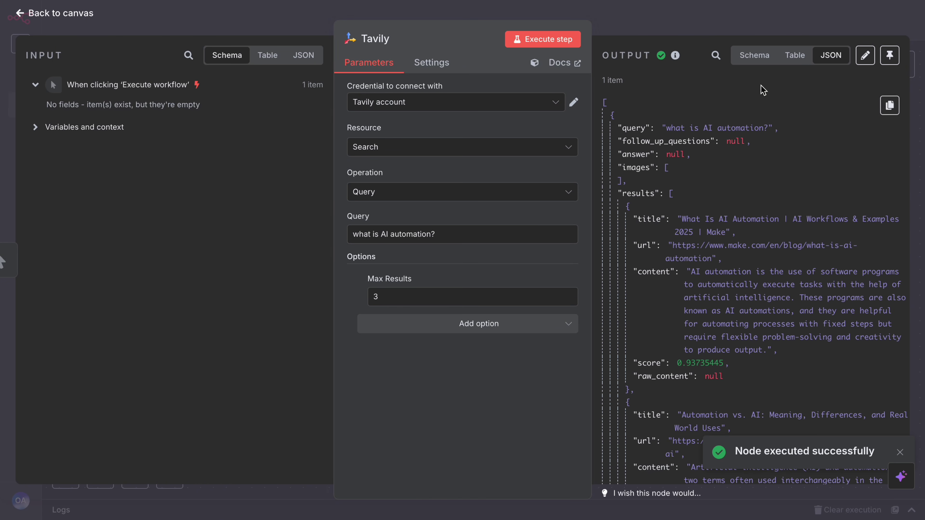
pyautogui.click(799, 65)
pyautogui.scroll(-5, 682, 267)
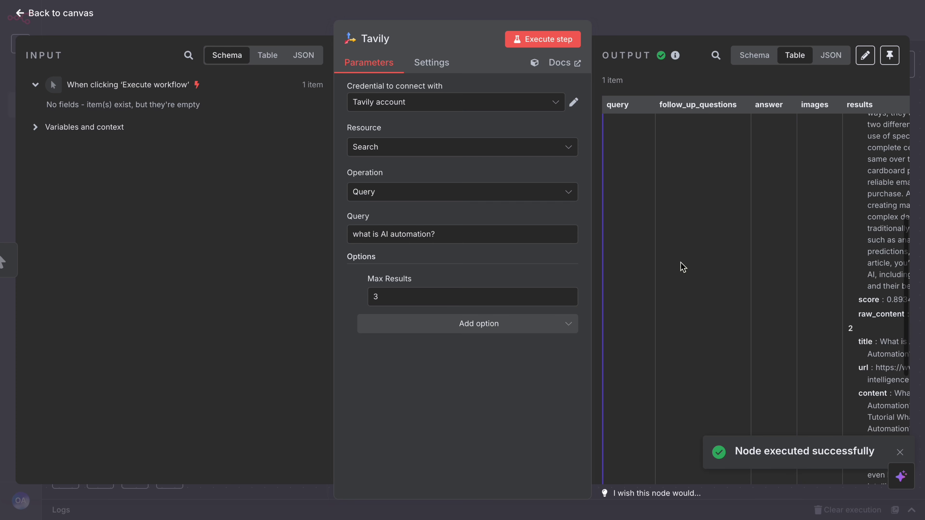
pyautogui.scroll(5, 752, 197)
pyautogui.hscroll(5, 753, 196)
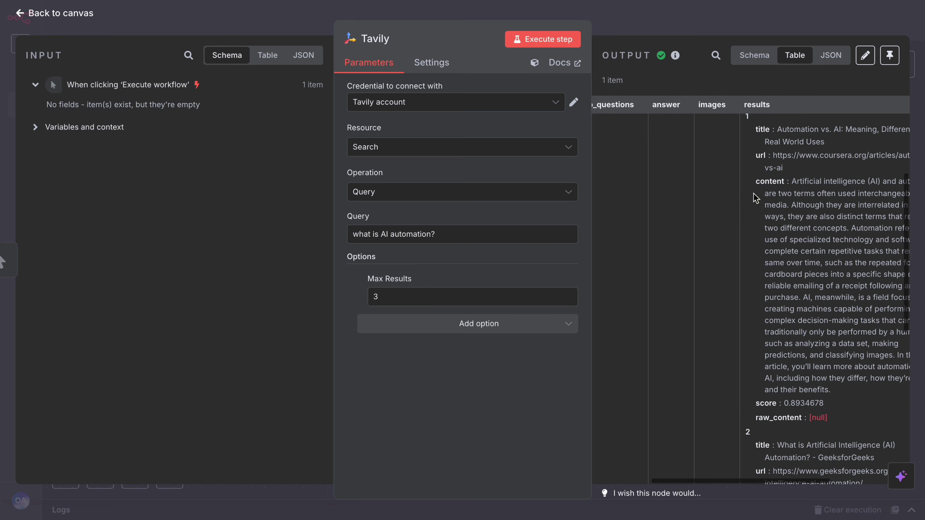
pyautogui.click(747, 56)
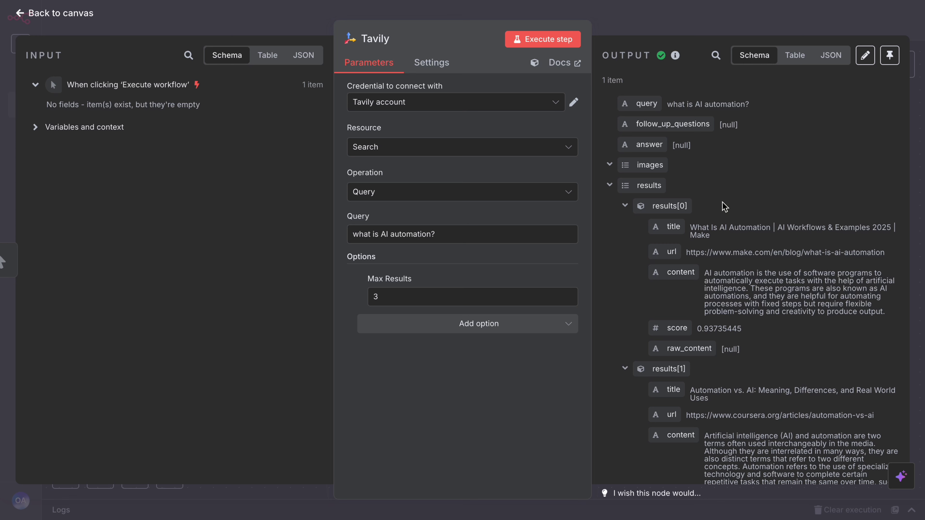
pyautogui.click(830, 54)
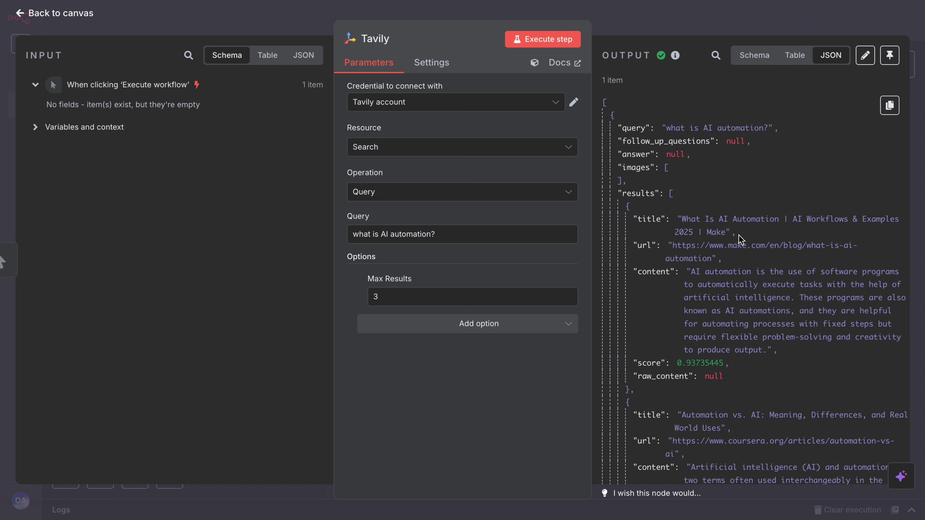
# - Read through the search results in the Tavily node's JSON output, checking each result's title, URL and content
pyautogui.scroll(-6, 738, 235)
pyautogui.scroll(-10, 739, 235)
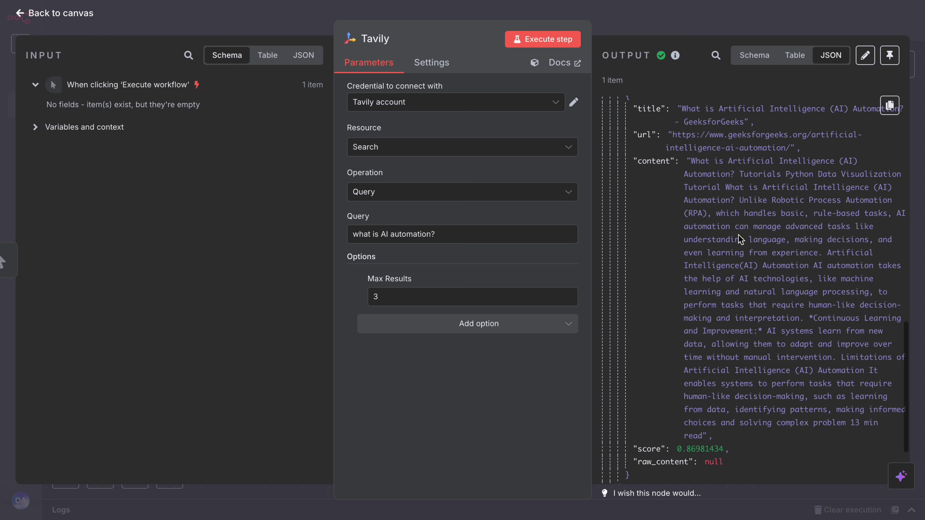
pyautogui.scroll(3, 738, 235)
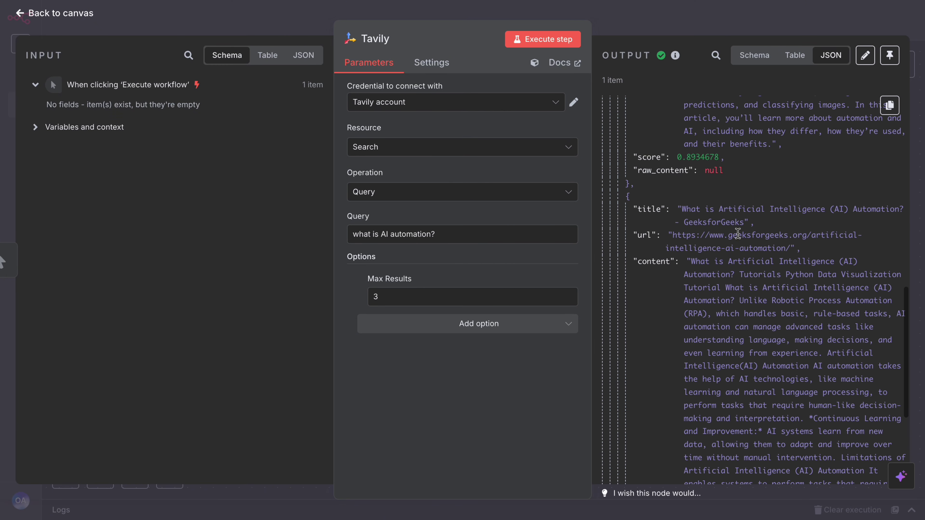
pyautogui.click(672, 235)
pyautogui.scroll(12, 733, 219)
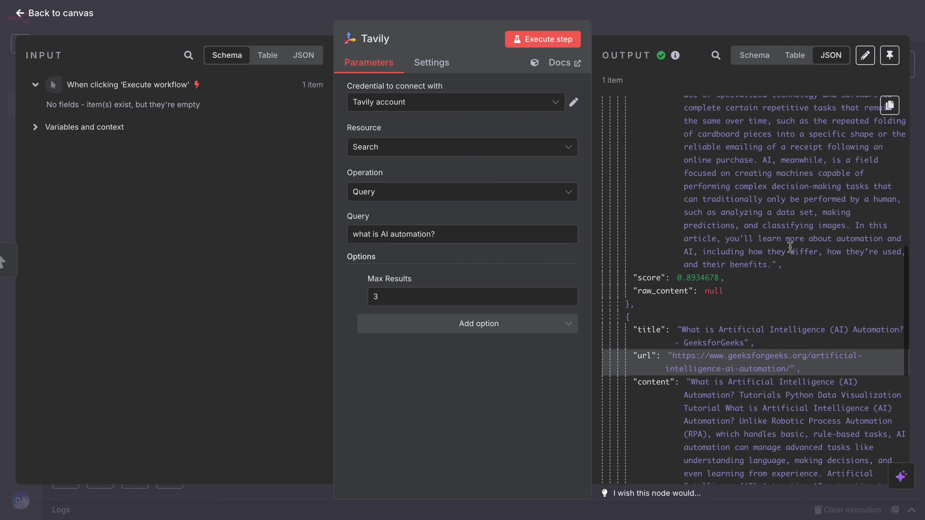
pyautogui.scroll(2, 733, 218)
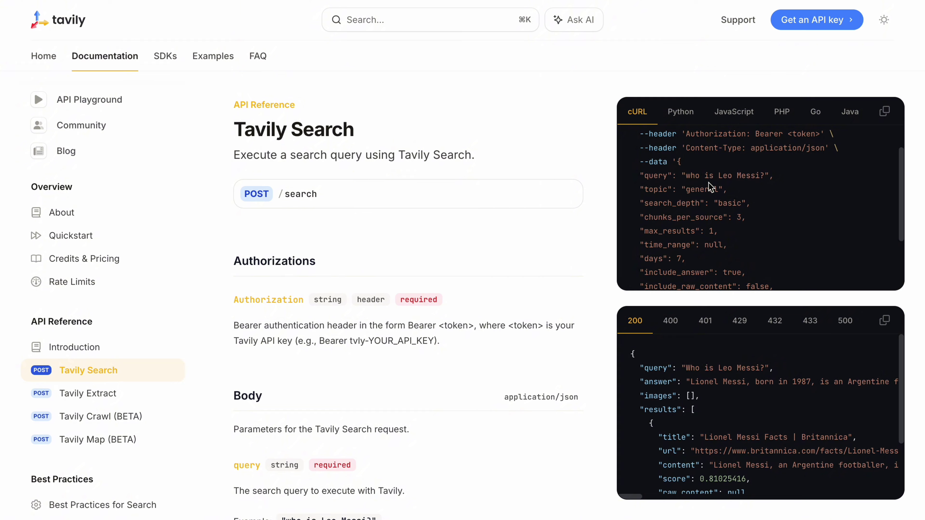
# - Compare the Authorization header in Tavily's cURL example with the API Key field of the node's Tavily account credential, leaving the credential unedited
pyautogui.scroll(2, 710, 188)
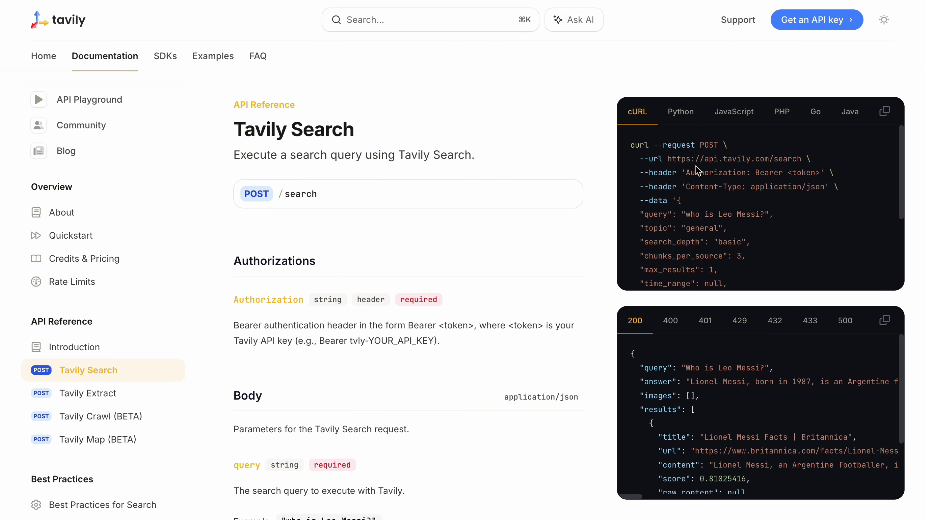
pyautogui.doubleClick(760, 173)
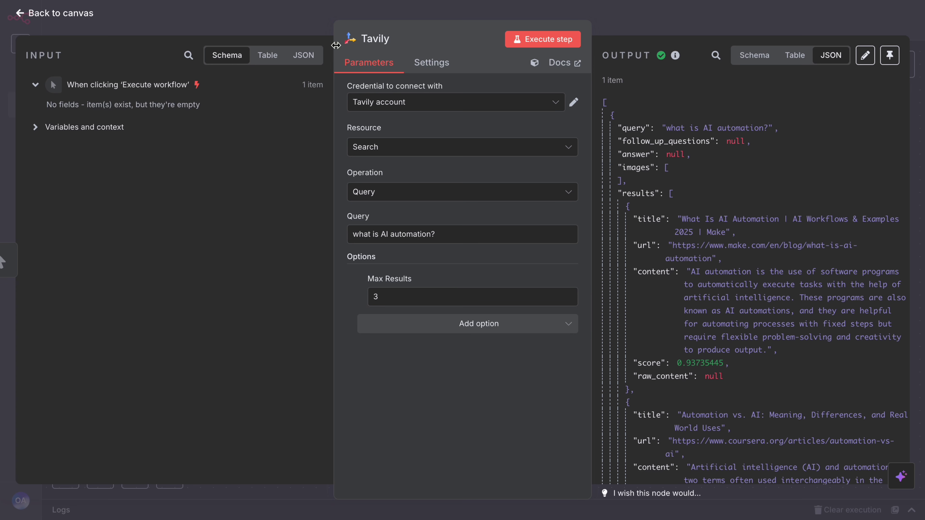
pyautogui.click(355, 98)
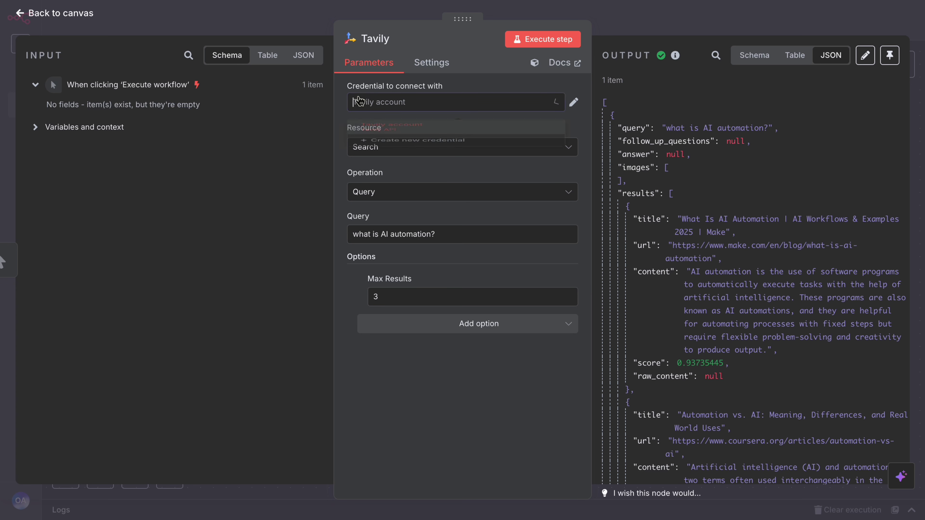
pyautogui.click(569, 105)
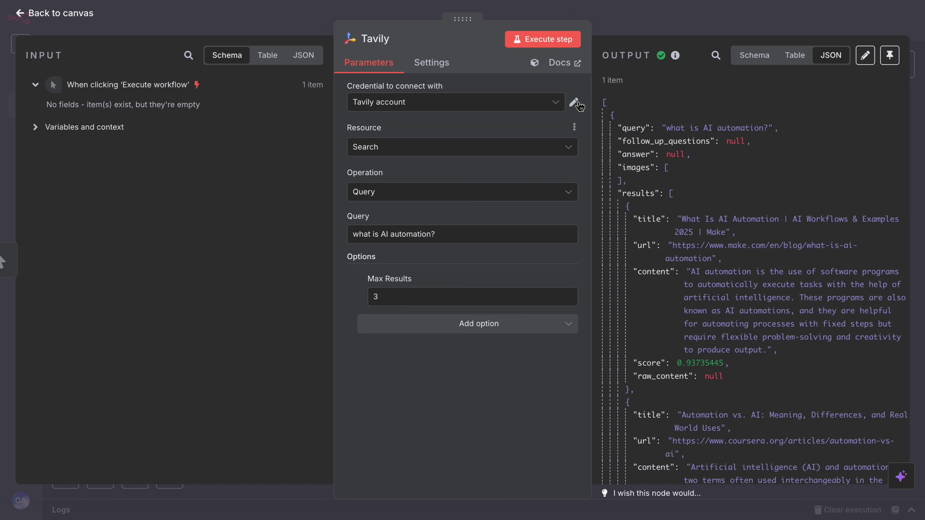
pyautogui.click(572, 104)
pyautogui.moveTo(492, 176); pyautogui.dragTo(361, 178)
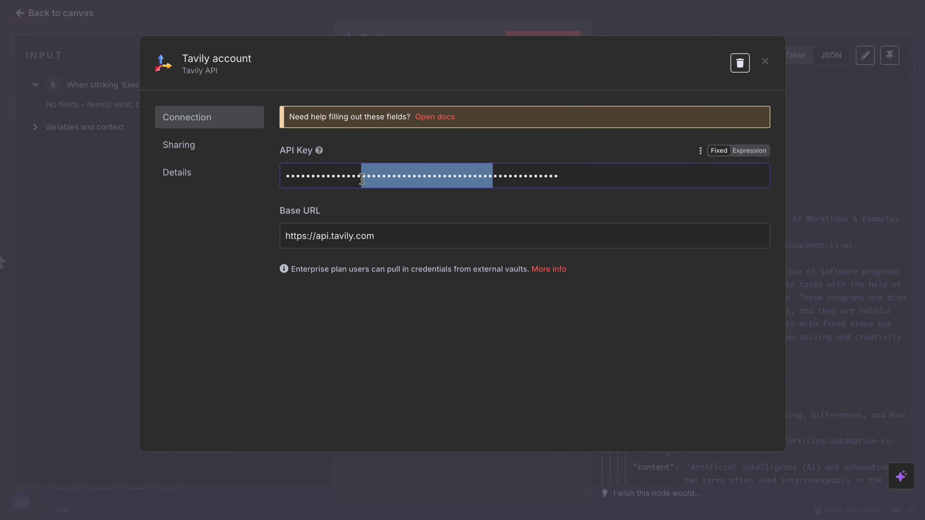
pyautogui.click(351, 25)
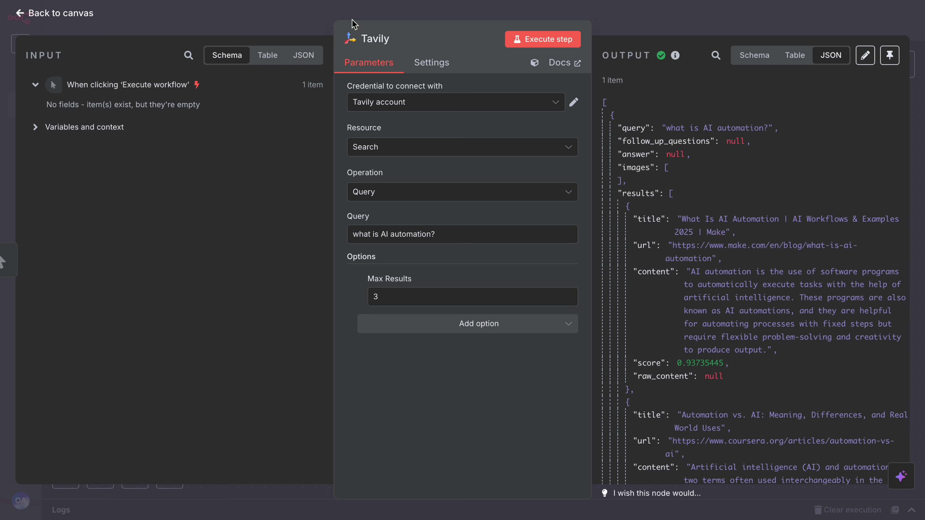
pyautogui.click(306, 24)
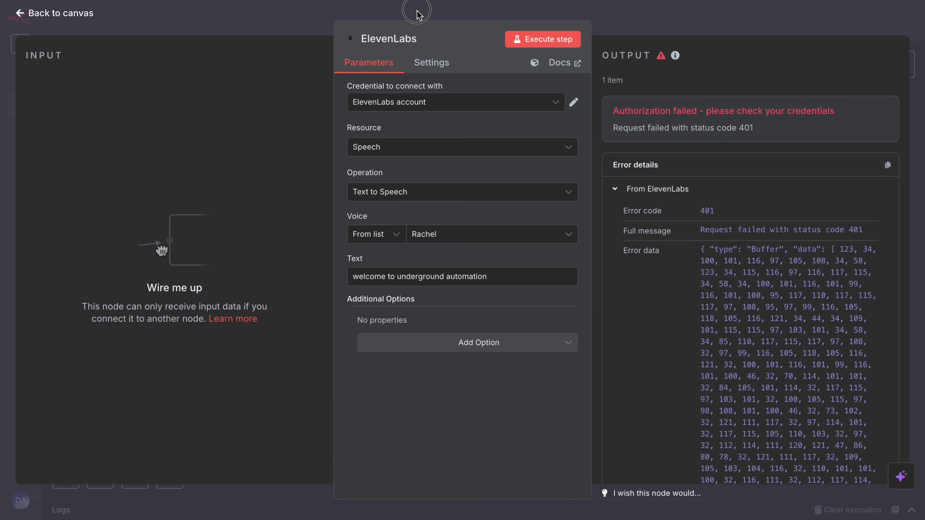
# - Delete the ElevenLabs node from the canvas and try a node search for "tab" after the manual trigger
pyautogui.press('Escape')
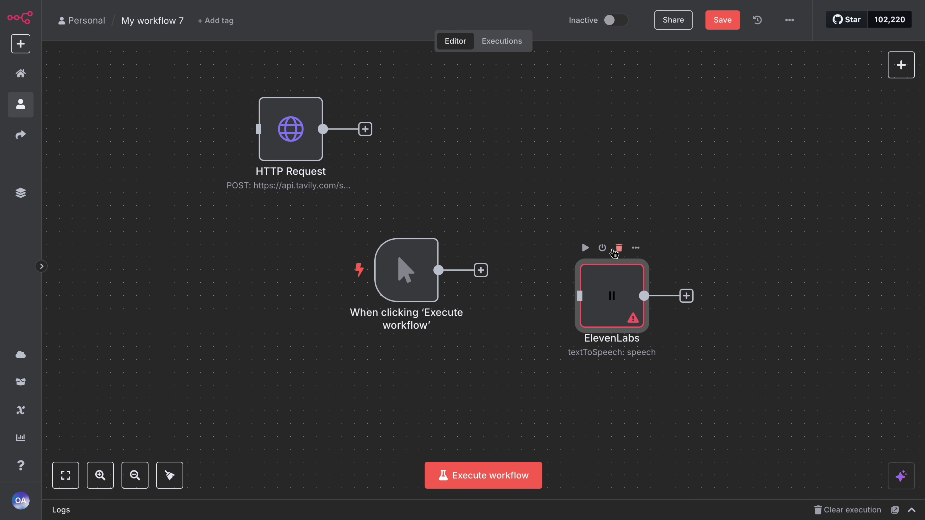
pyautogui.click(618, 248)
pyautogui.click(481, 270)
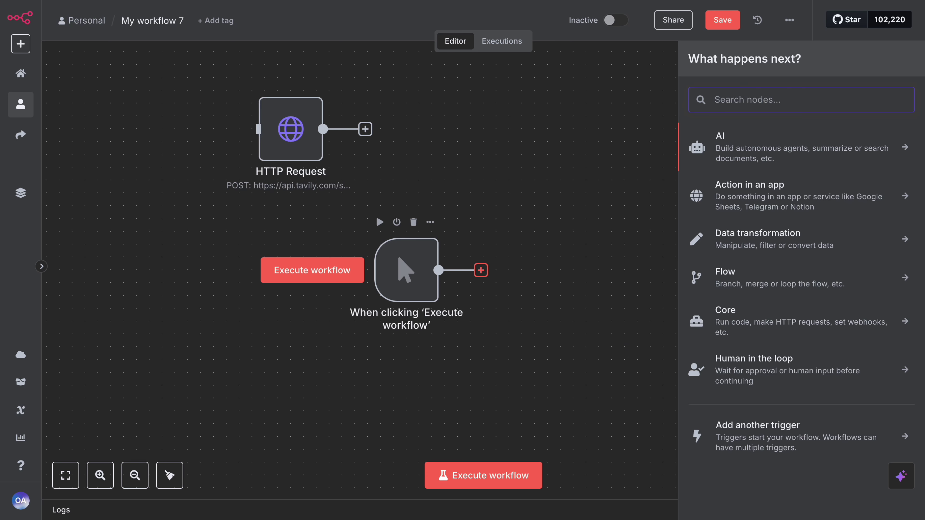
pyautogui.write('tab')
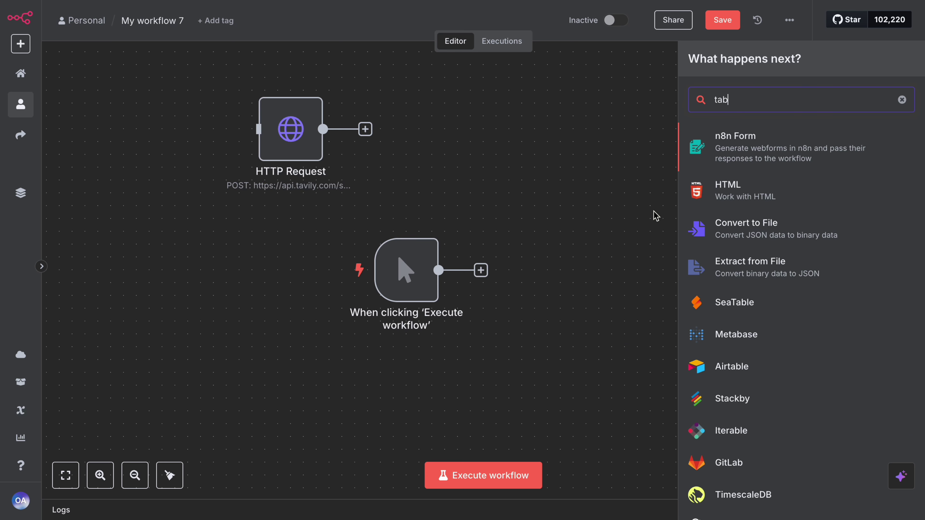
pyautogui.press('BackSpace')
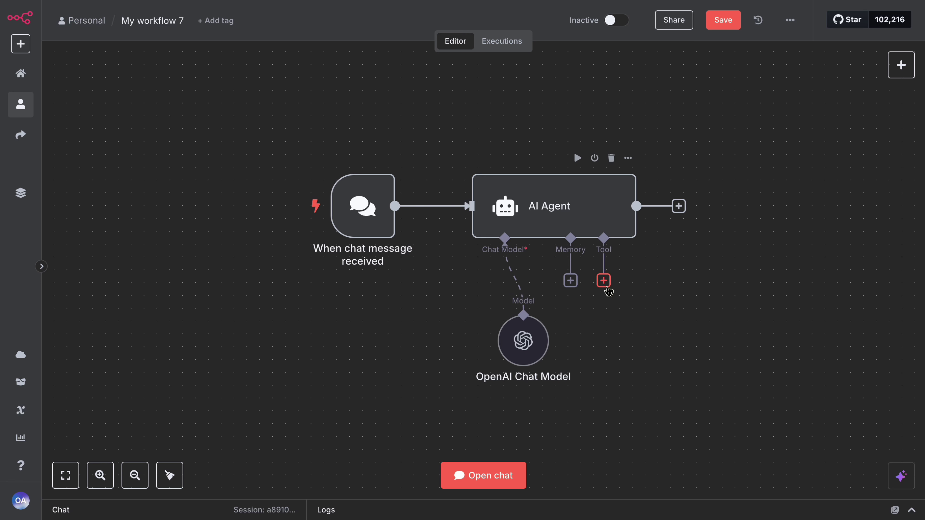
# - Search the AI Agent's available tools for "tav" without adding one
pyautogui.click(603, 280)
pyautogui.write('q')
pyautogui.press('BackSpace')
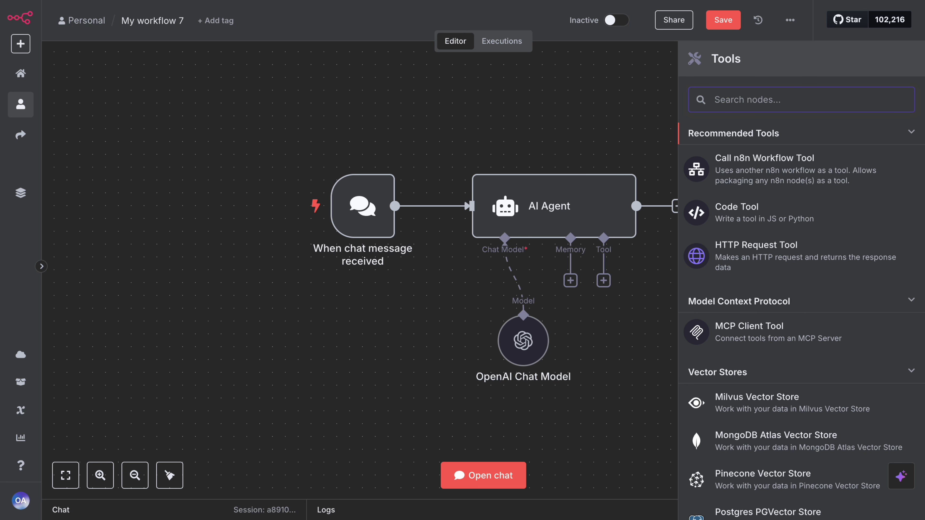
pyautogui.write('tav')
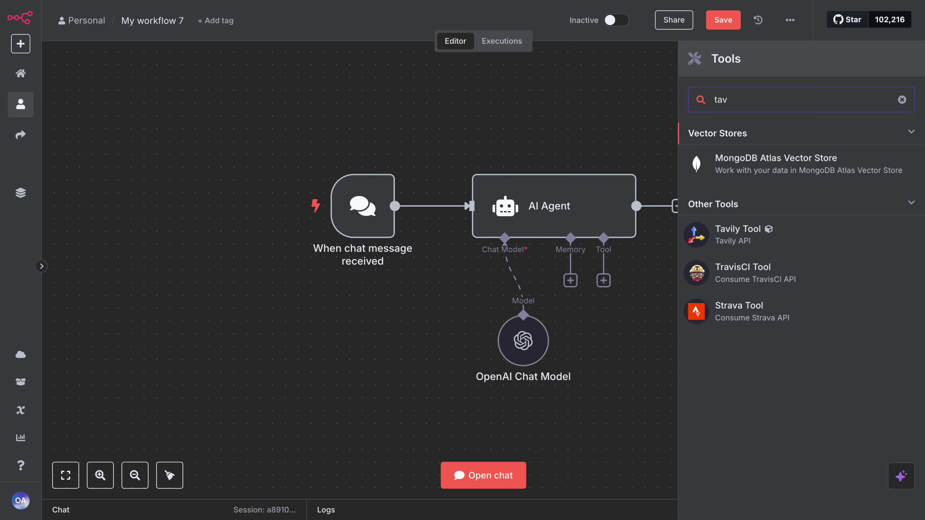
pyautogui.click(650, 92)
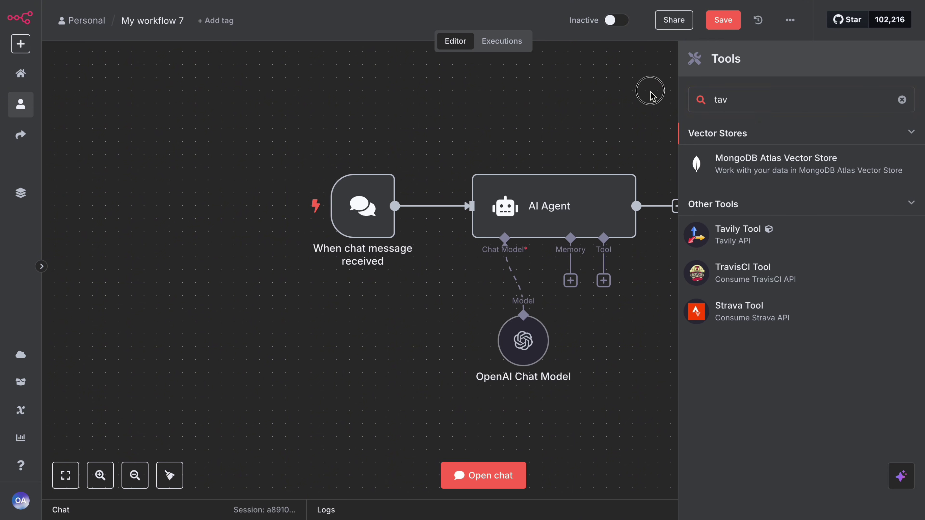
# - Search the nodes for "tavil", review the Tavily Tool's community node details, and add it to the workflow
pyautogui.moveTo(881, 91)
pyautogui.click(901, 65)
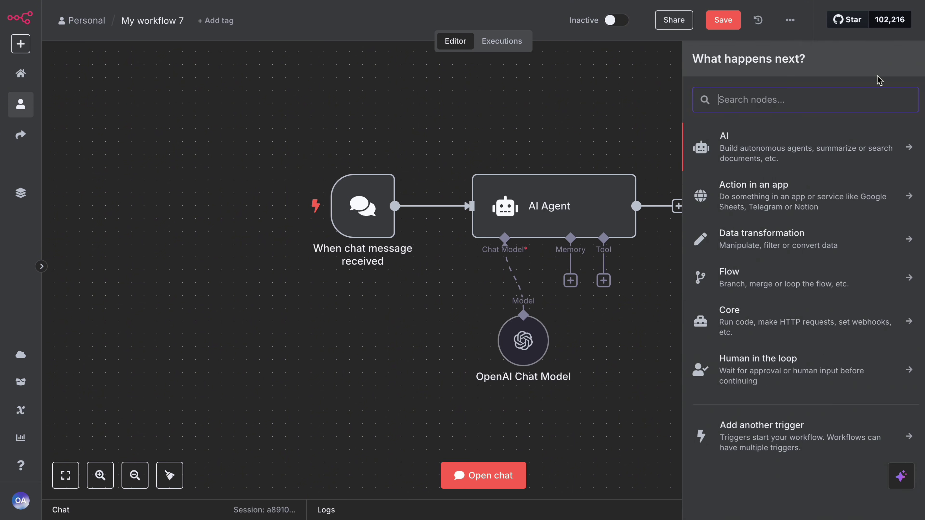
pyautogui.write('tavil')
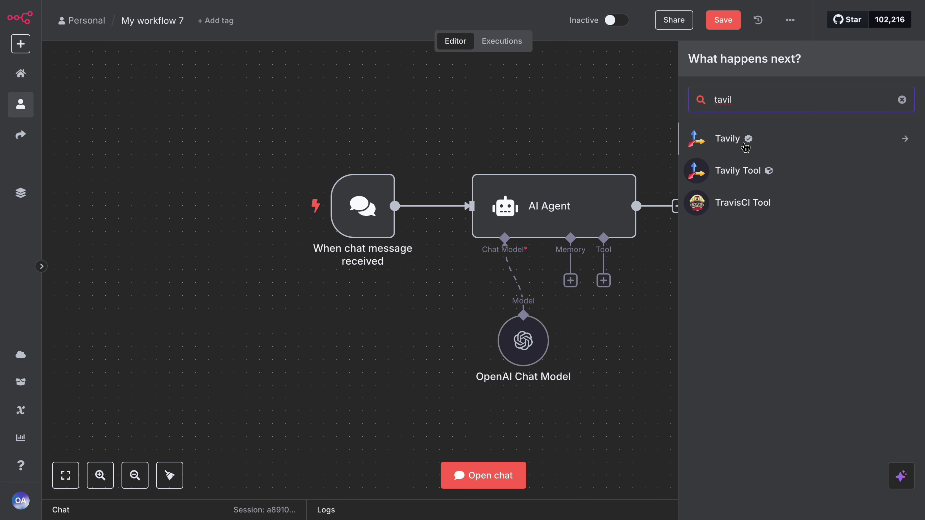
pyautogui.moveTo(769, 176)
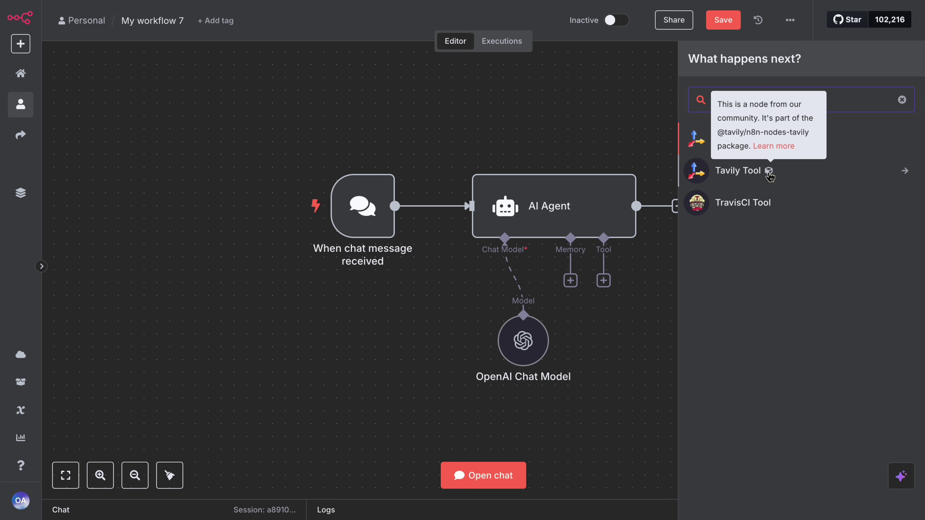
pyautogui.click(748, 172)
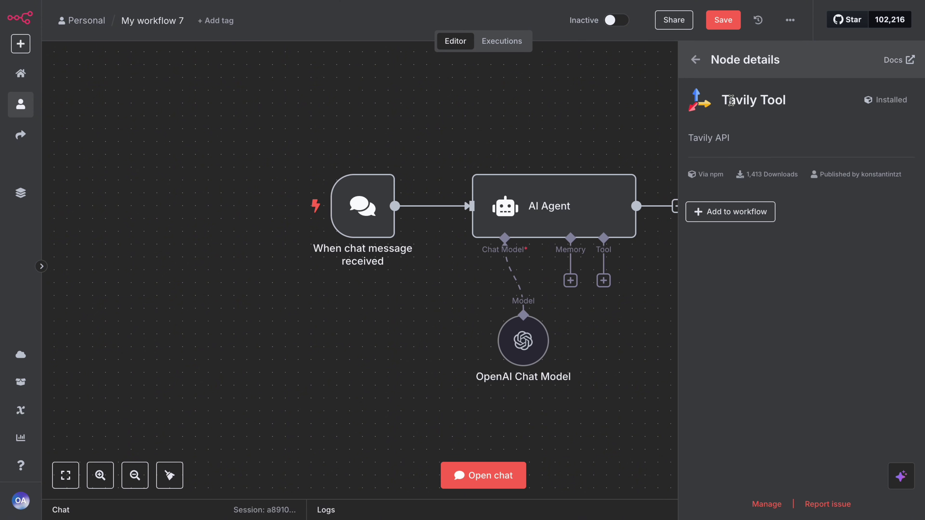
pyautogui.moveTo(730, 101); pyautogui.dragTo(797, 99)
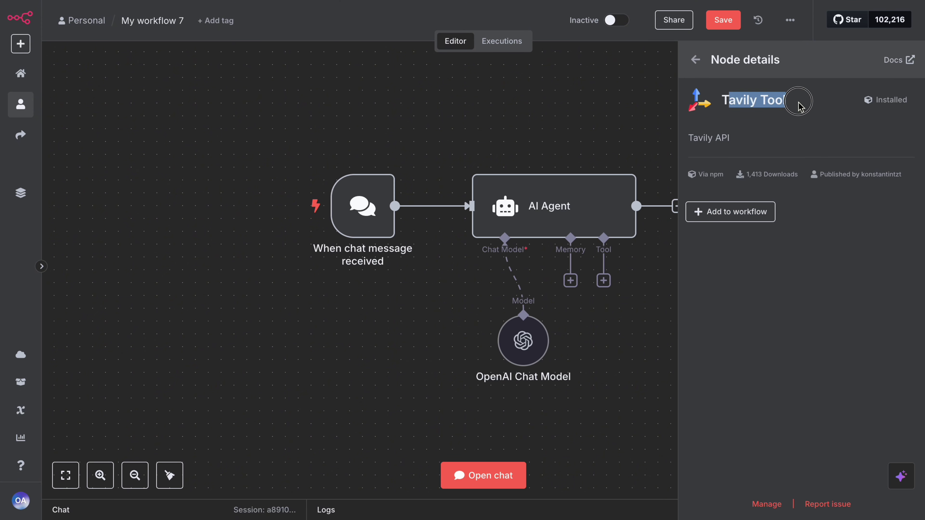
pyautogui.click(814, 112)
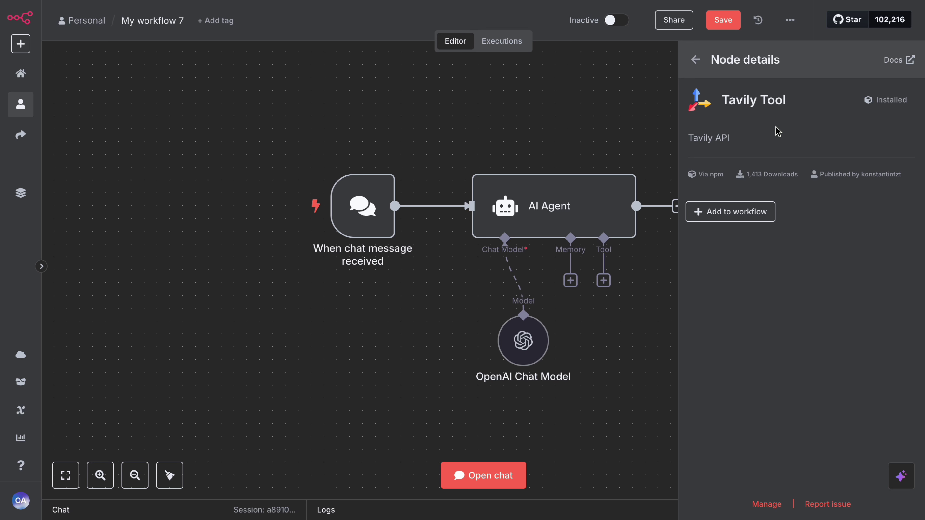
pyautogui.click(737, 212)
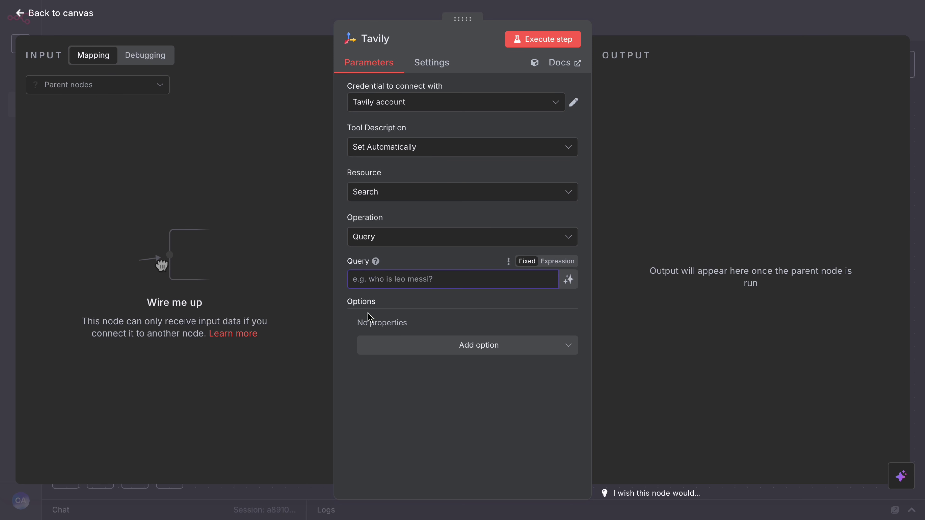
# - Set the Tavily tool's query to "what is AI automation", keep the Tavily account credential, and return to the canvas
pyautogui.write('what is AI automation')
pyautogui.click(386, 102)
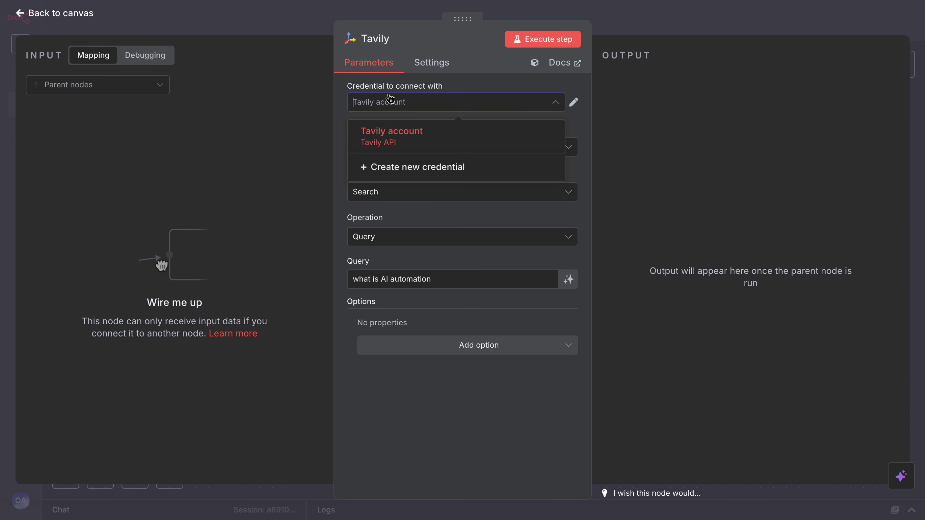
pyautogui.click(304, 32)
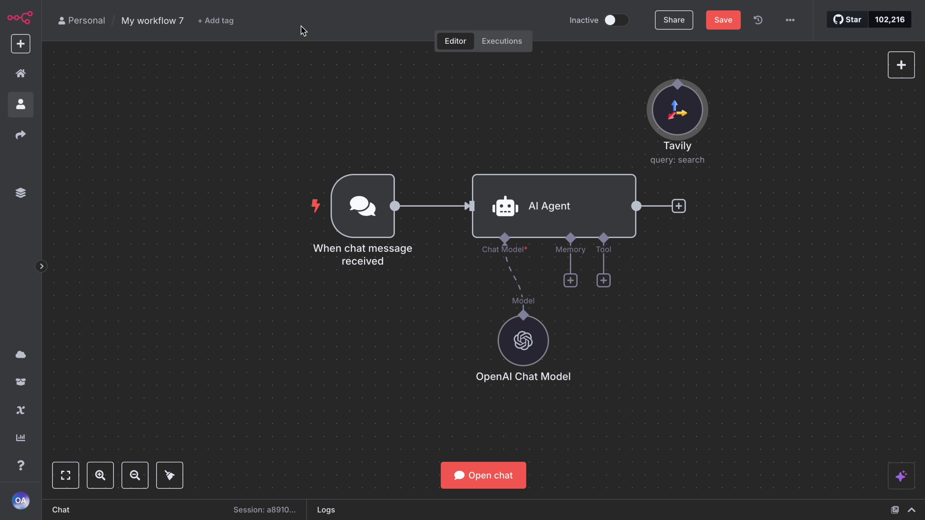
# - Connect the Tavily node to the AI Agent's Tool input and place it below the agent, beside the OpenAI Chat Model
pyautogui.moveTo(603, 281); pyautogui.dragTo(668, 274)
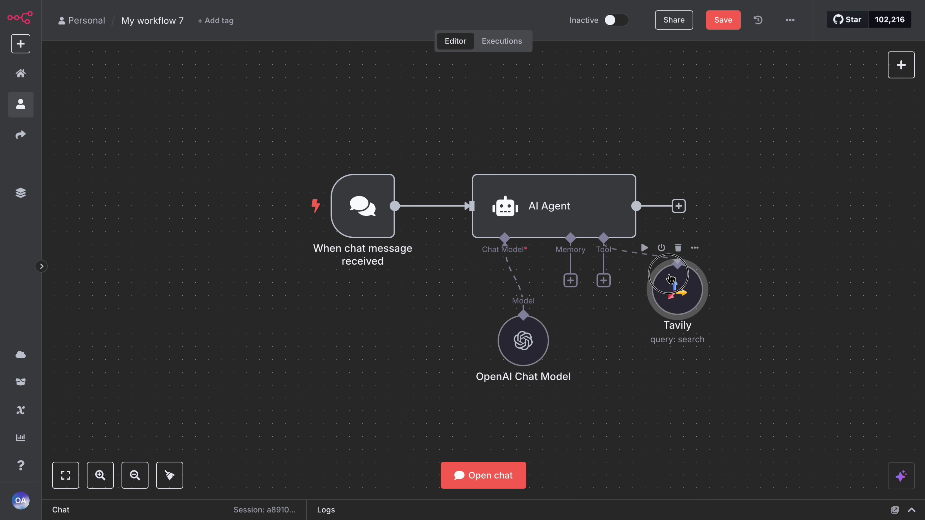
pyautogui.moveTo(675, 307); pyautogui.dragTo(676, 380)
# - Disconnect the chat trigger from the AI Agent, search the nodes for "trigg", and look through the trigger list for verified community nodes
pyautogui.click(437, 206)
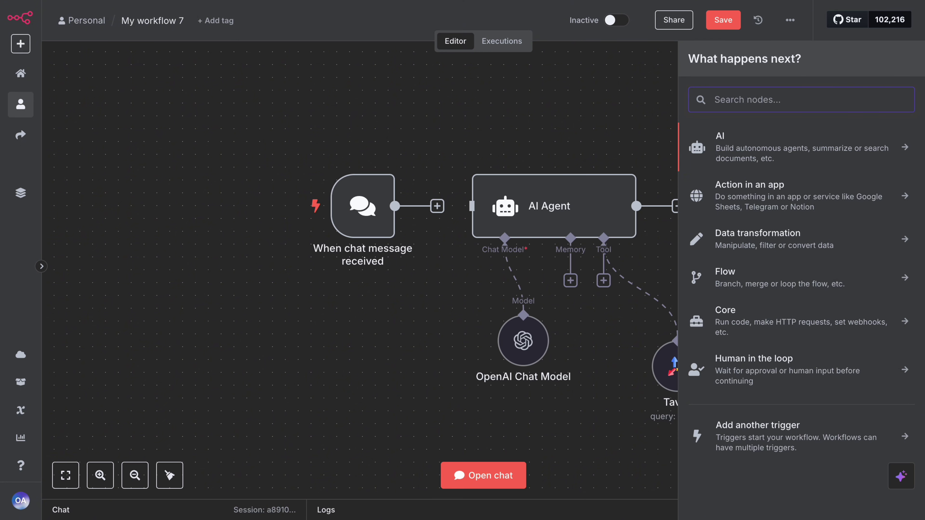
pyautogui.write('trigg')
pyautogui.scroll(-8, 766, 349)
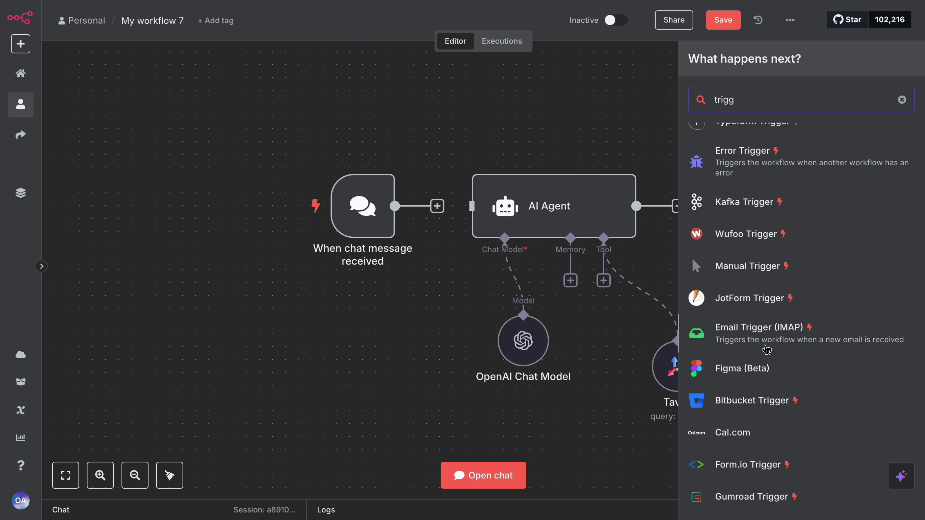
pyautogui.scroll(-2, 766, 350)
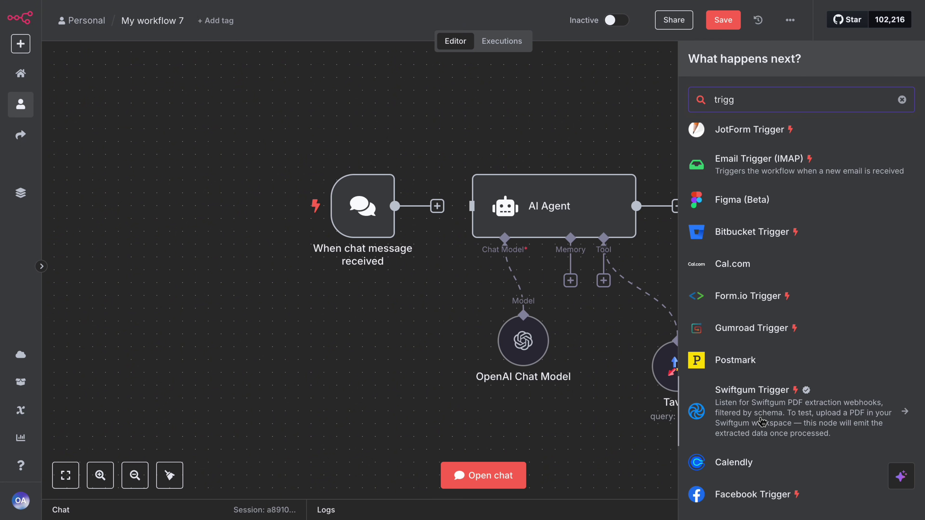
pyautogui.scroll(-1, 768, 384)
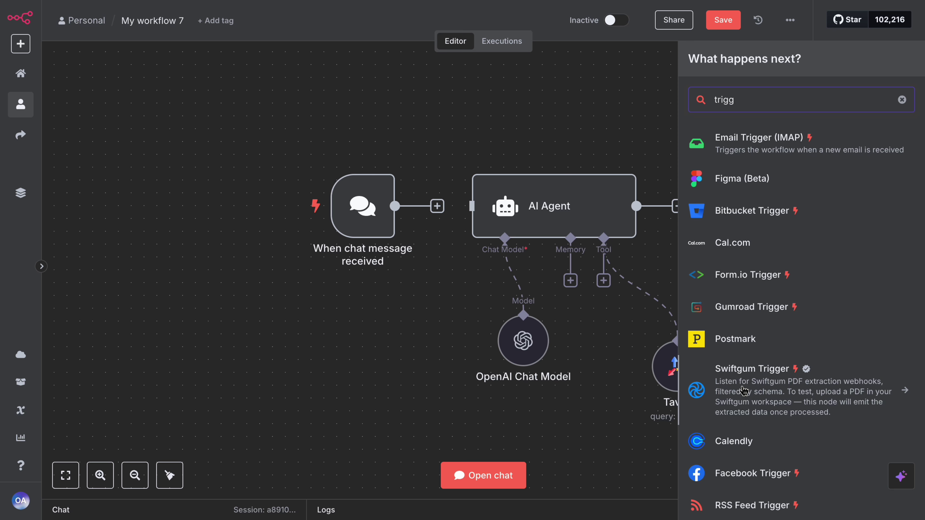
pyautogui.scroll(-2, 739, 391)
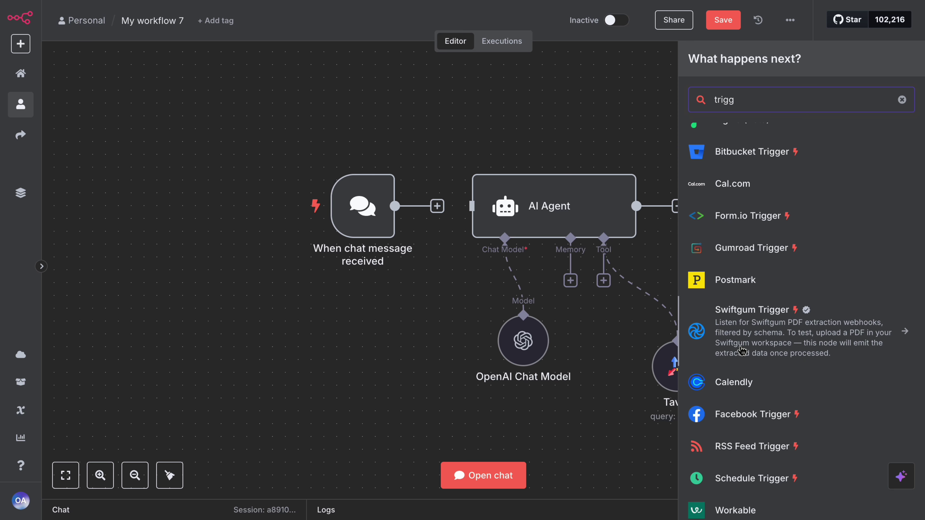
pyautogui.scroll(-3, 739, 339)
# - Search the nodes for "chat" and review the verified Chat Data node's details and actions without installing it
pyautogui.moveTo(742, 98); pyautogui.dragTo(659, 96)
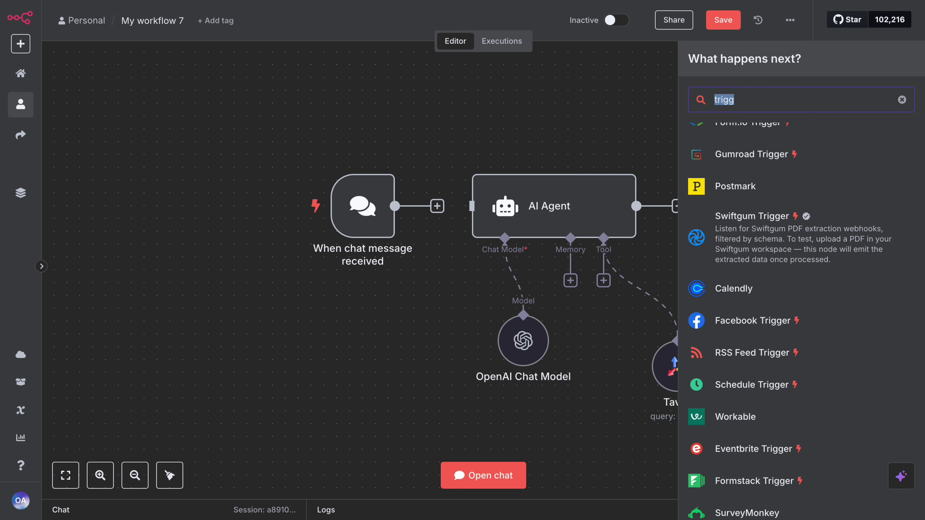
pyautogui.write('cur')
pyautogui.press('BackSpace')
pyautogui.press('BackSpace')
pyautogui.write('hat')
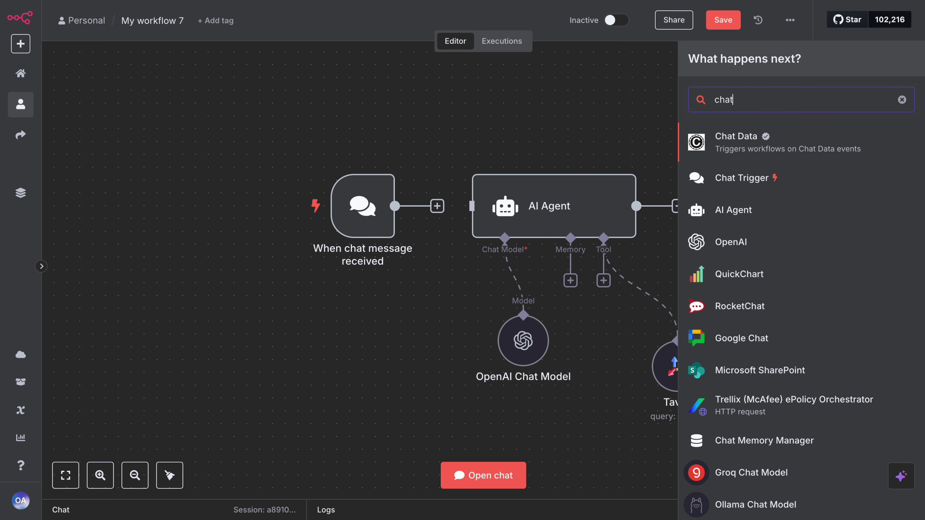
pyautogui.click(744, 156)
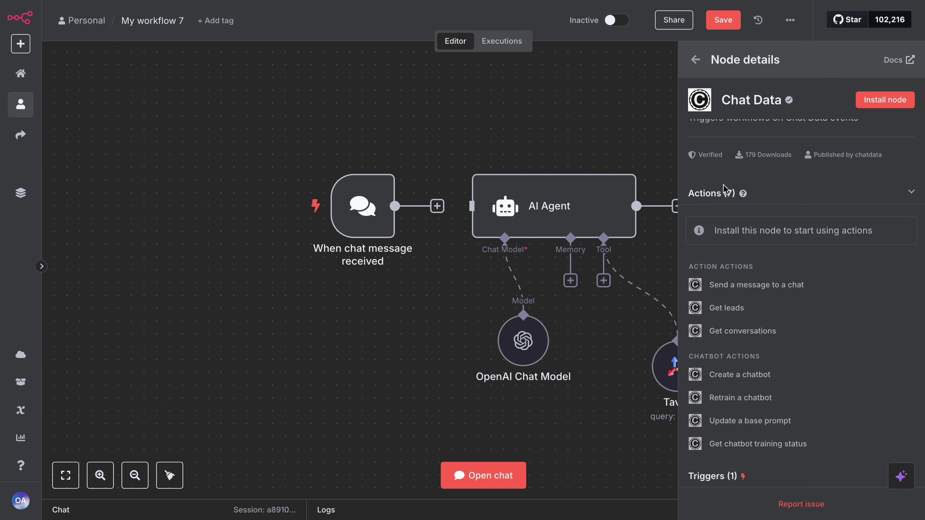
pyautogui.click(654, 83)
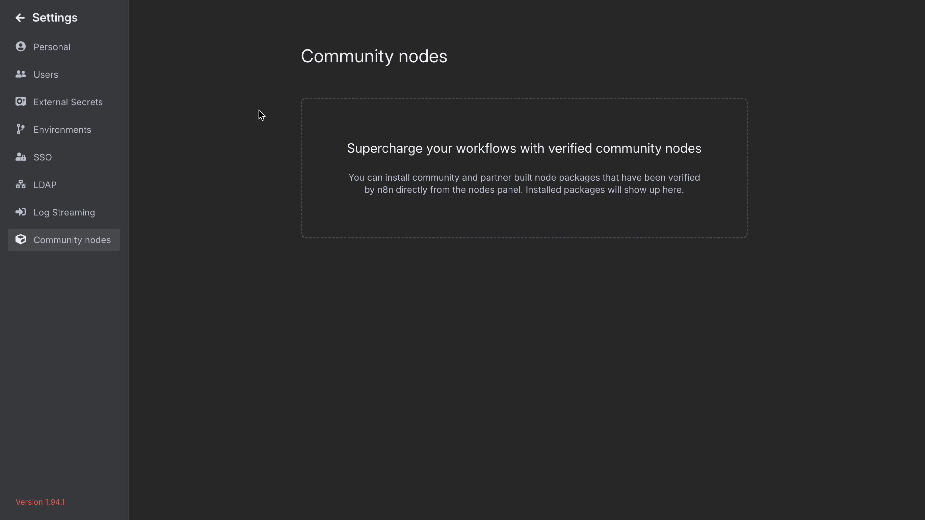
# - Return from the Community nodes settings to the workflow and reconnect the chat trigger to the AI Agent's input
pyautogui.click(19, 22)
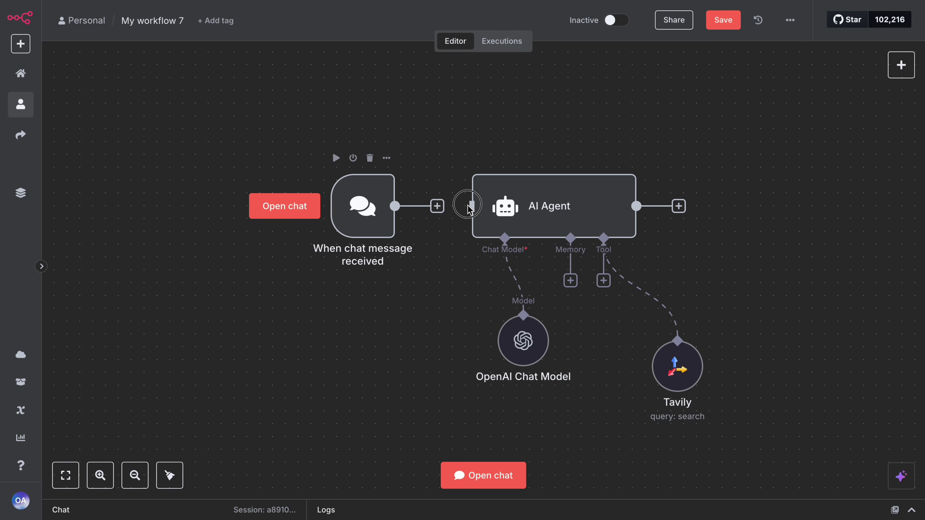
pyautogui.moveTo(469, 210); pyautogui.dragTo(396, 206)
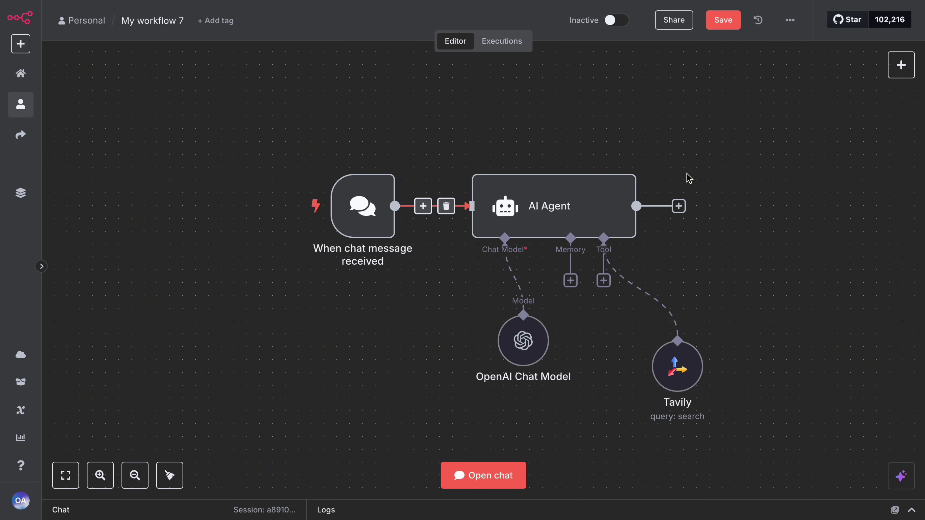
pyautogui.click(65, 477)
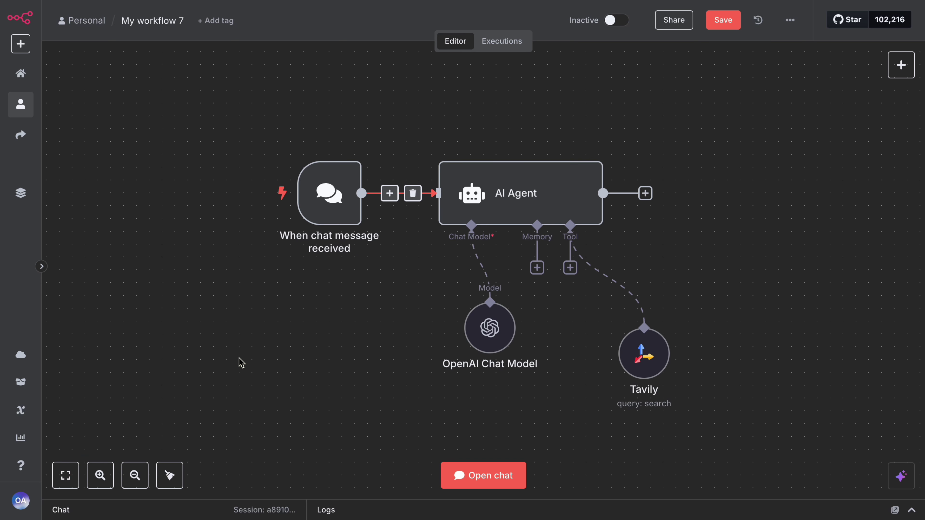